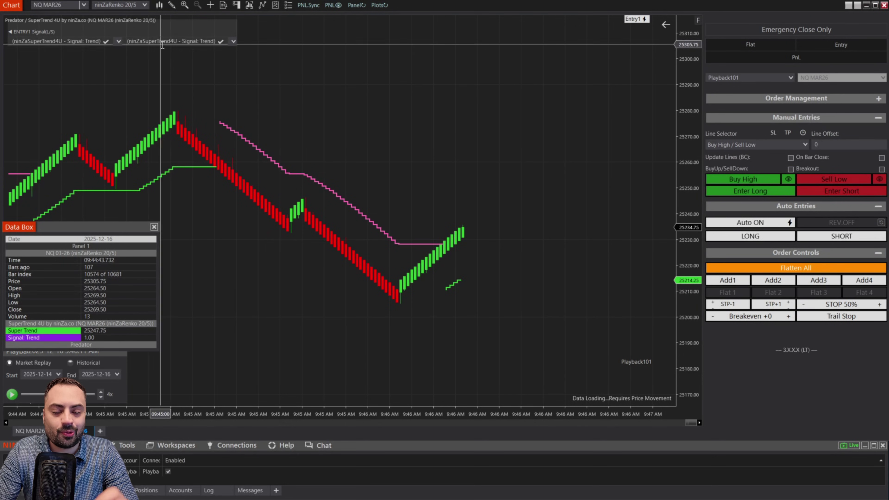
- Start the market replay and adjust its playback speed, settling on 8x
left_click(11, 394)
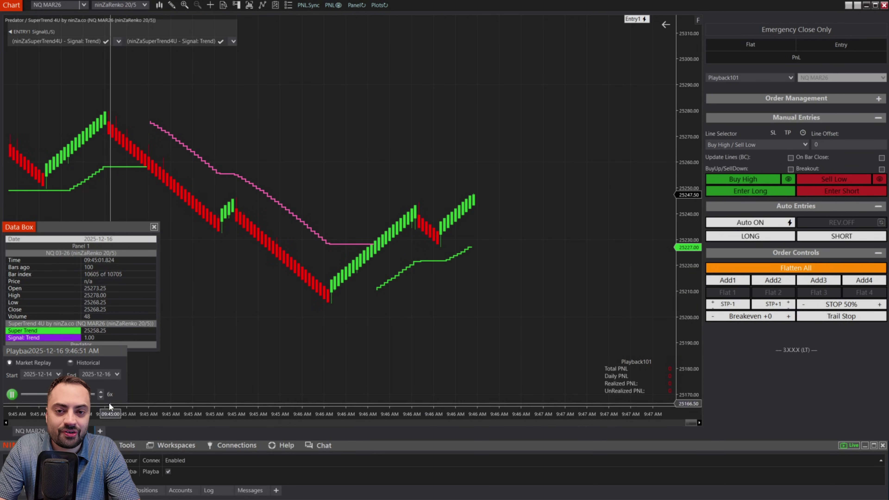
left_click(101, 391)
left_click(101, 392)
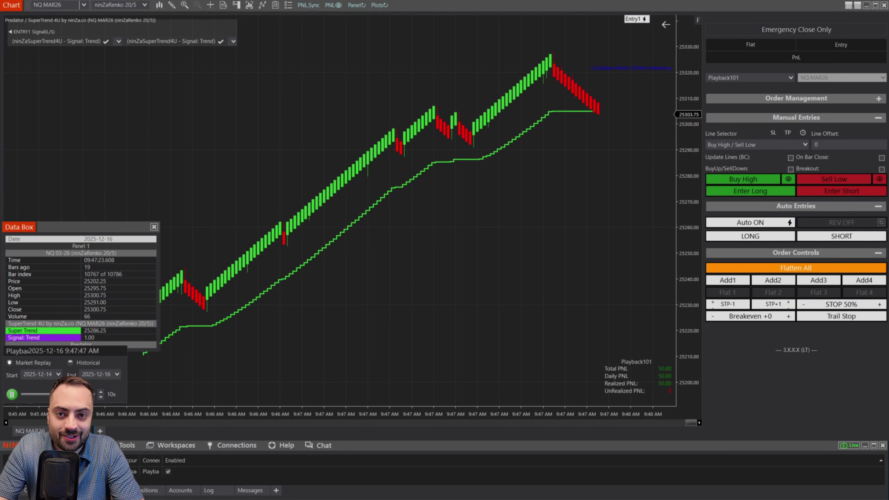
left_click(100, 397)
left_click(101, 397)
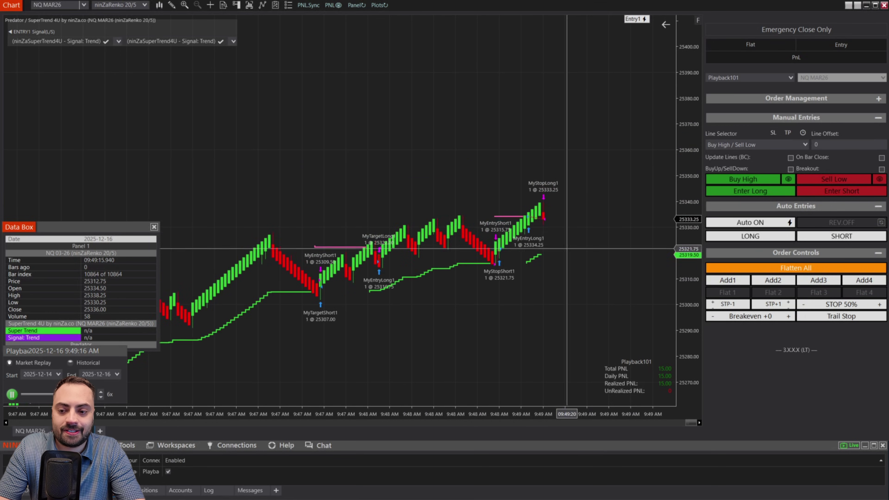
left_click(101, 392)
- Reveal the order management settings and set the stop loss type to HighLow
left_click(878, 99)
left_click(752, 188)
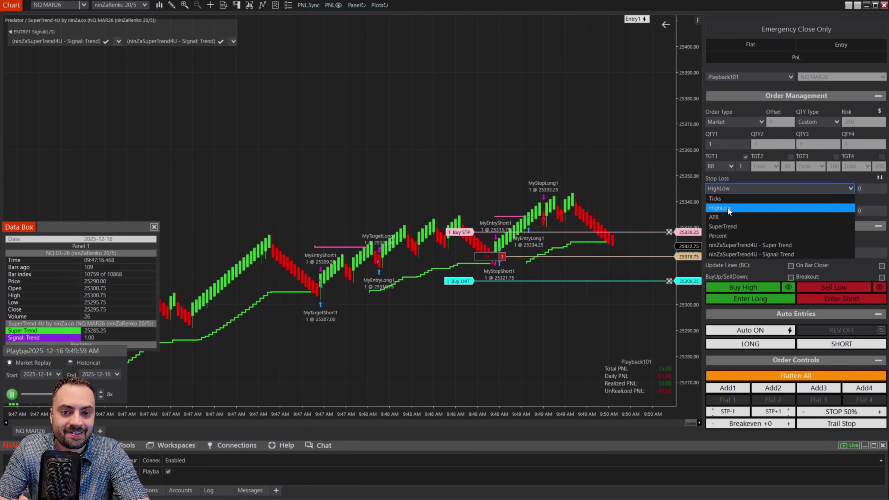
left_click(728, 204)
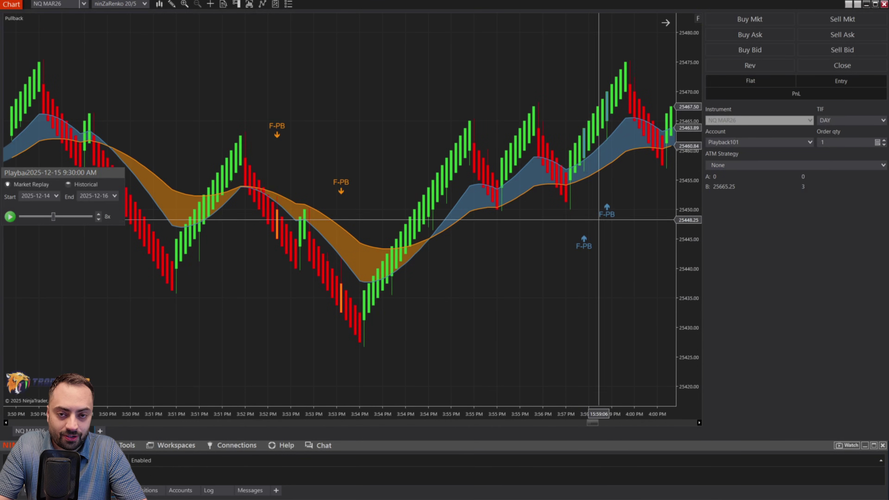
- Inspect the drawing object properties of the lower blue F-PB marker and close them without changes
double_click(583, 243)
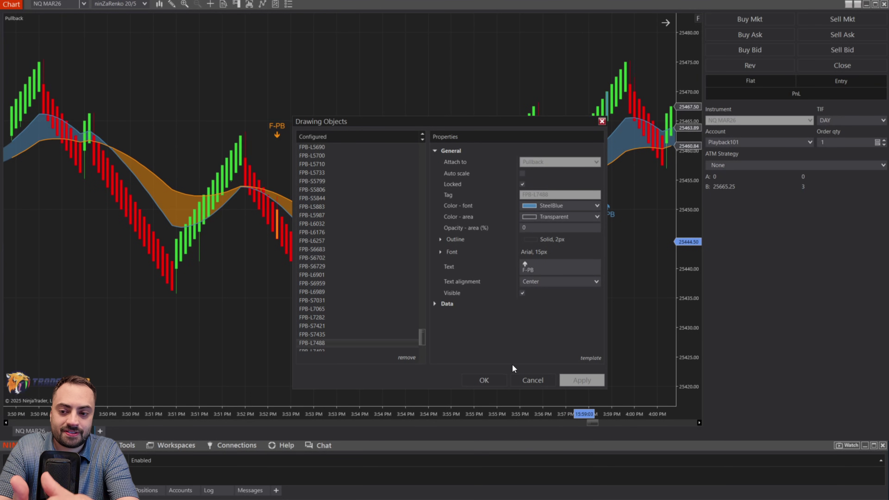
left_click(532, 380)
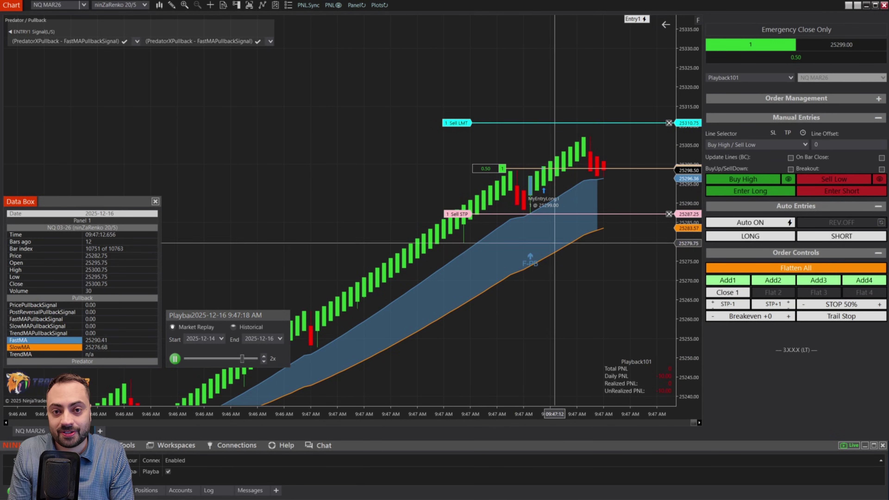
- Check the order management settings on the Pullback chart and raise the replay speed by three increments
left_click(878, 98)
left_click(879, 95)
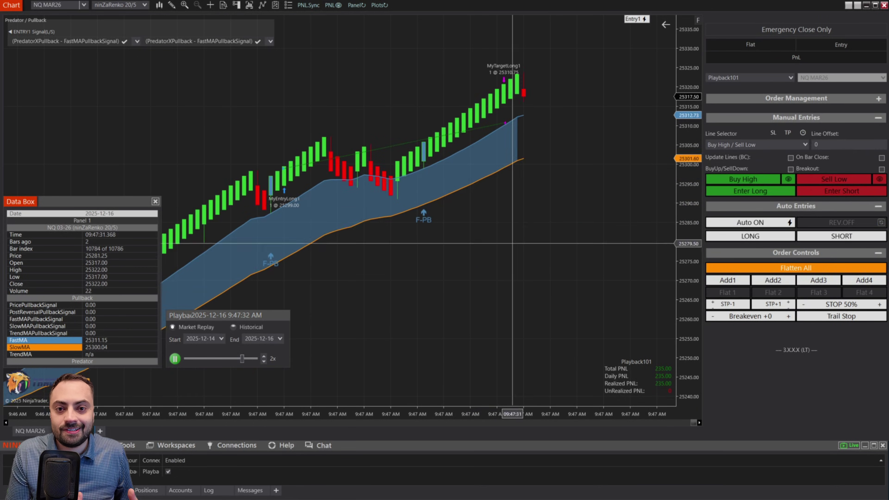
left_click(263, 355)
left_click(264, 356)
left_click(264, 356)
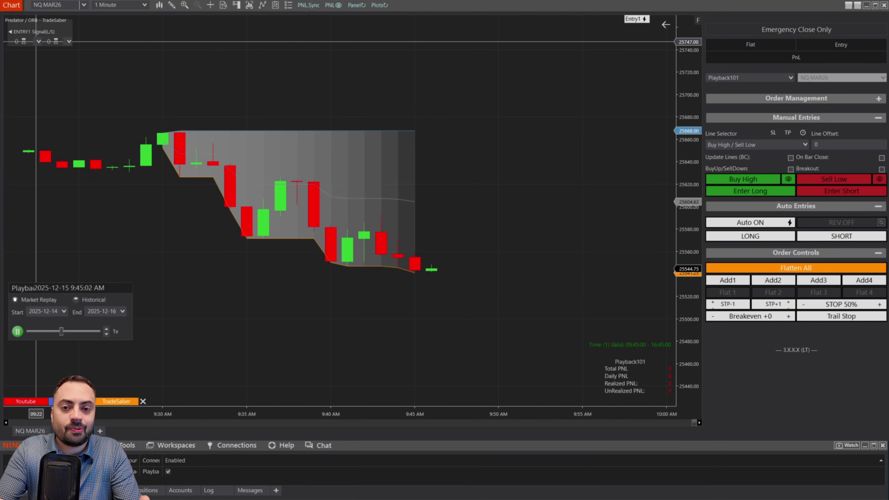
- Assign ORB_TradeSaber - ORHigh as the long and ORB_TradeSaber - ORLow as the short signal for Entry1
left_click(37, 41)
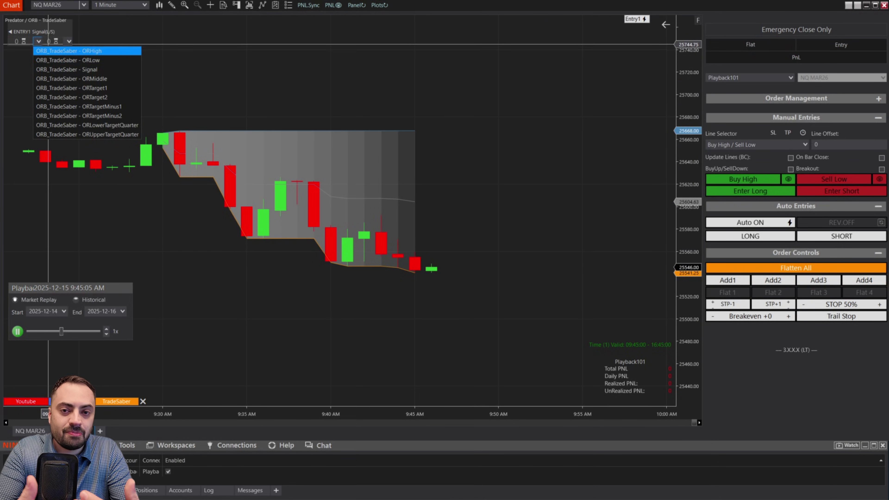
left_click(69, 51)
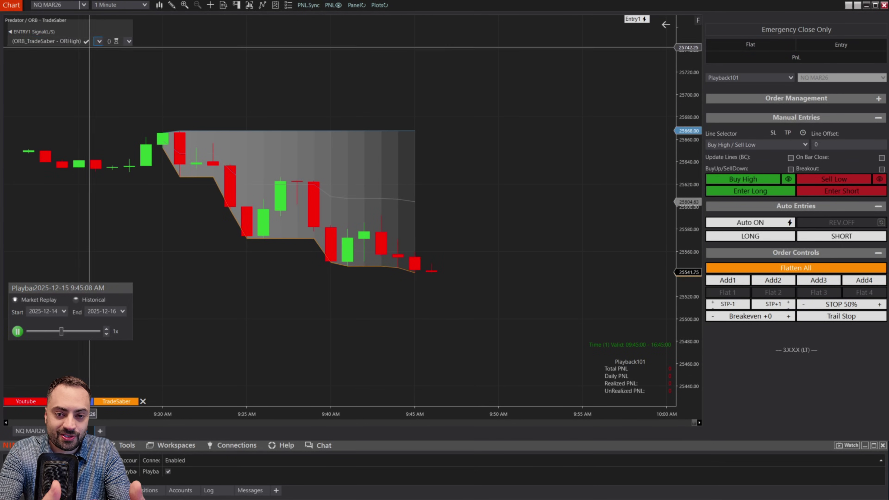
left_click(128, 41)
left_click(195, 59)
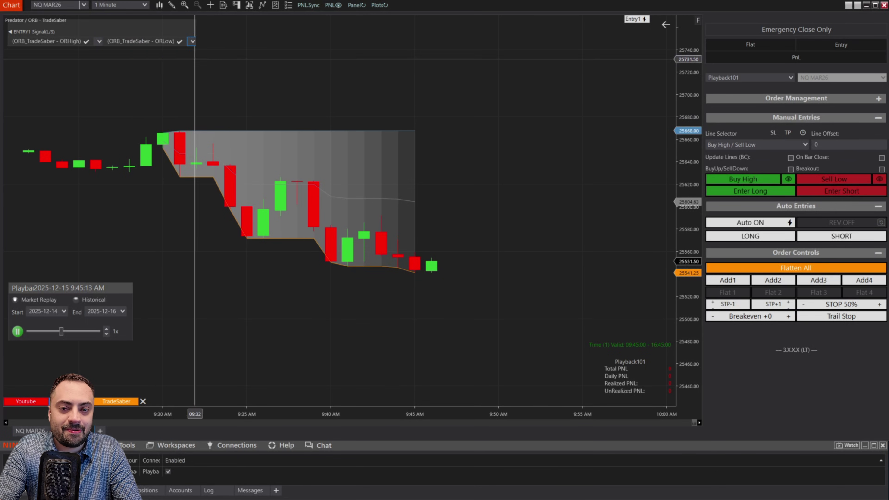
- Raise the replay speed to 50x on the opening range chart and pause the playback
left_click(106, 328)
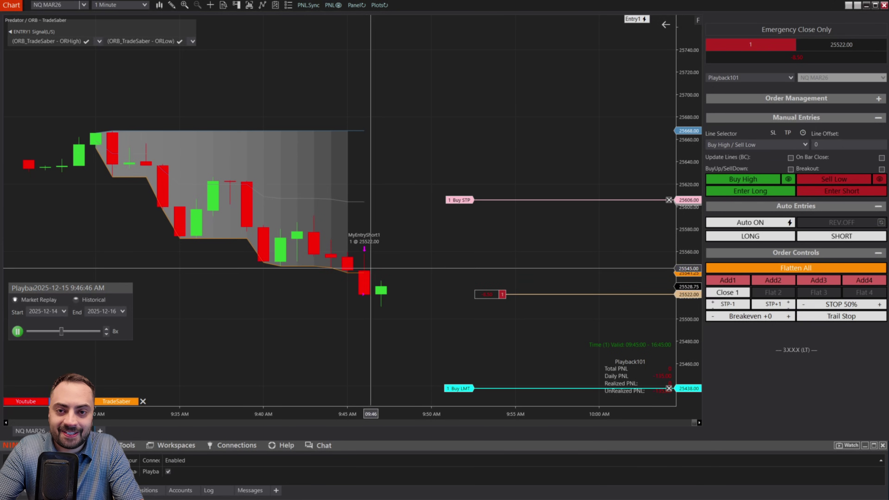
left_click(106, 329)
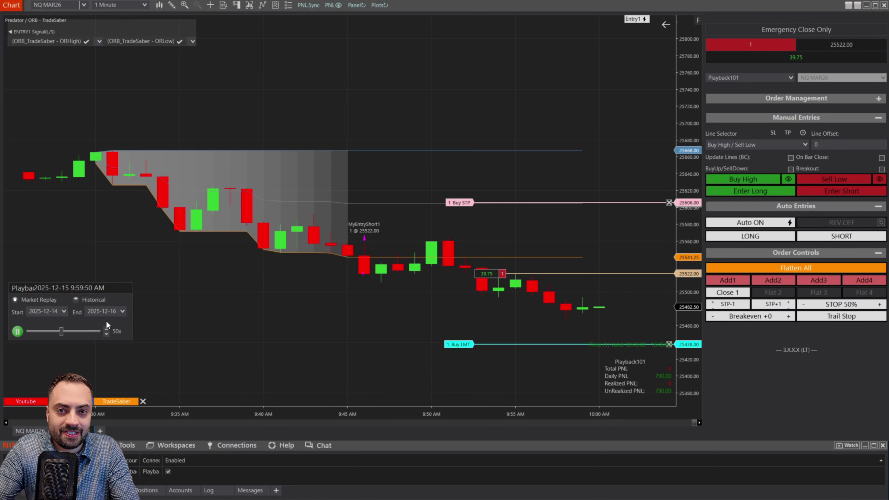
left_click(18, 331)
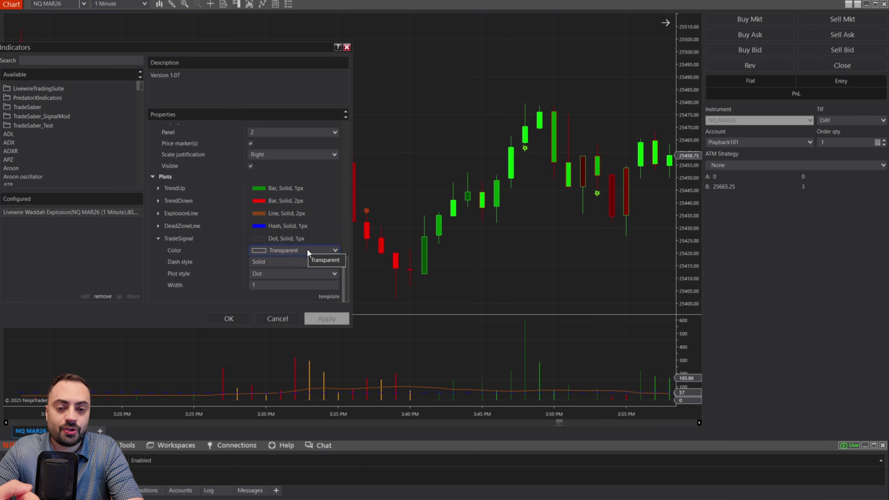
- Set the TradeSignal plot color of the Livewire Waddah Explosion indicator to MediumVioletRed and apply it
left_click(307, 250)
scroll(303, 224, "down", 1)
left_click(302, 201)
left_click(331, 319)
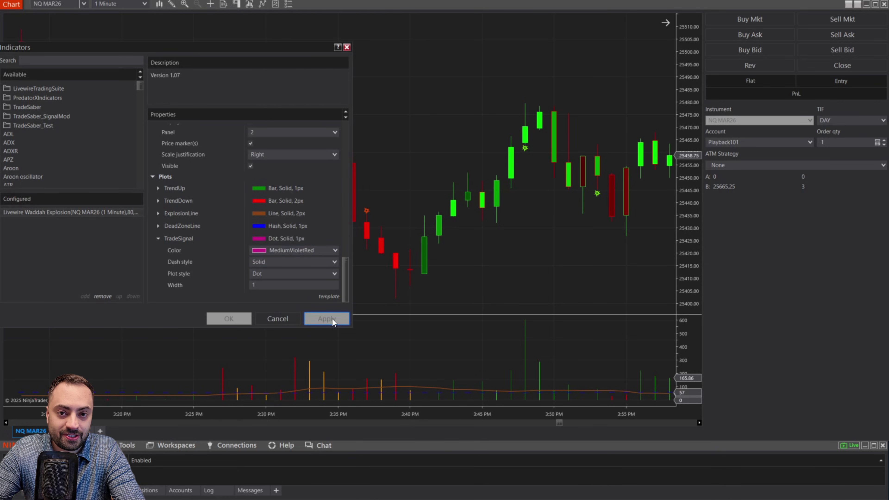
left_click(228, 318)
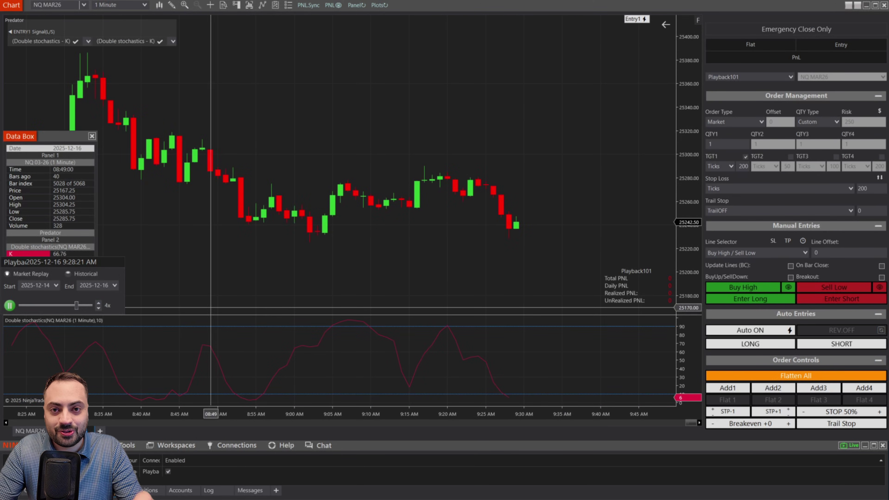
- Speed up the replay on the Double stochastics chart to 15x and above, and collapse the order management settings
left_click(98, 302)
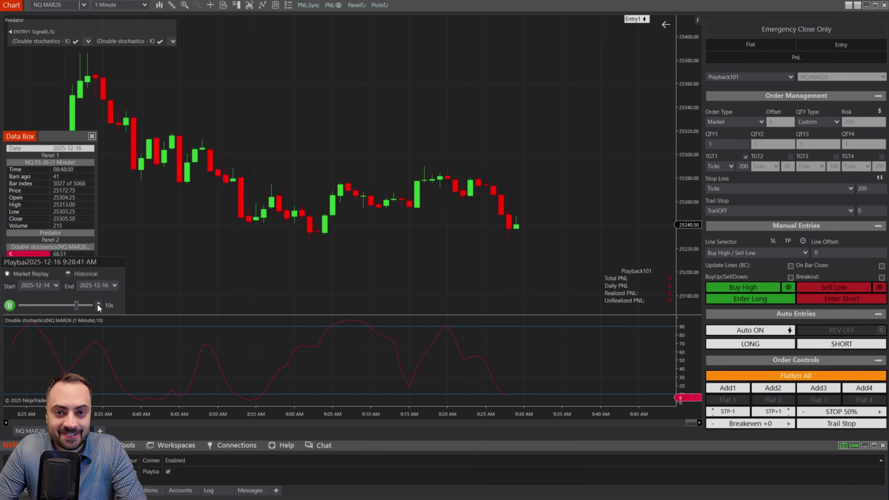
left_click(815, 97)
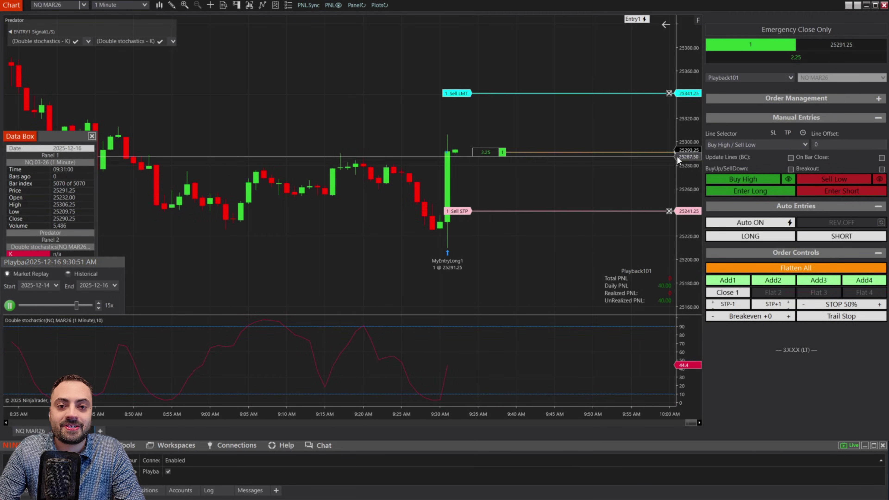
left_click(878, 99)
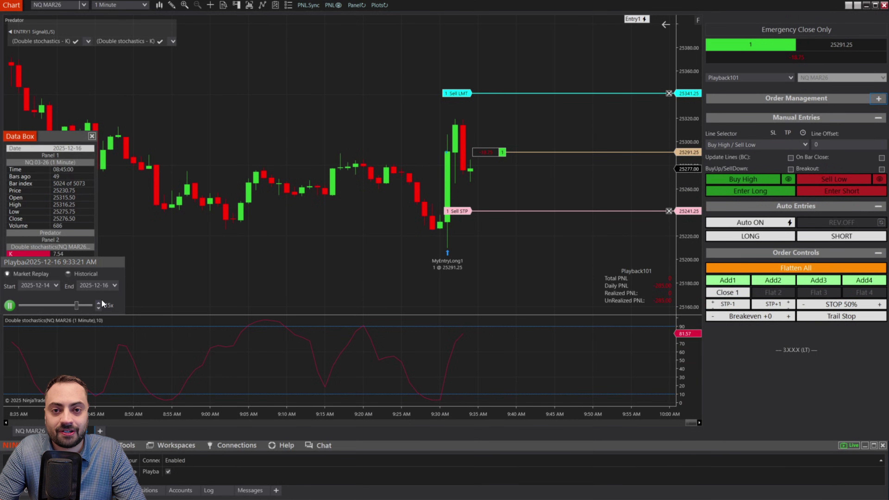
left_click(98, 302)
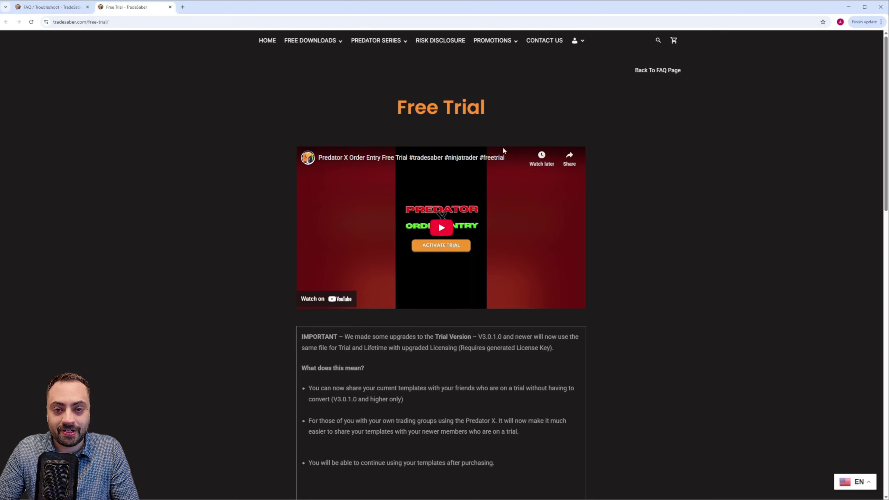
- Read the Free Trial activation instructions on the TradeSaber website in the browser
scroll(353, 257, "down", 5)
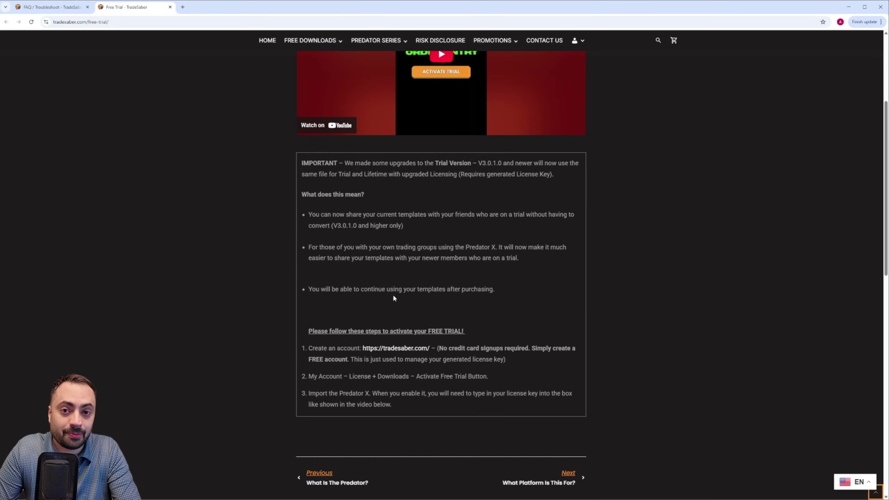
scroll(393, 297, "up", 5)
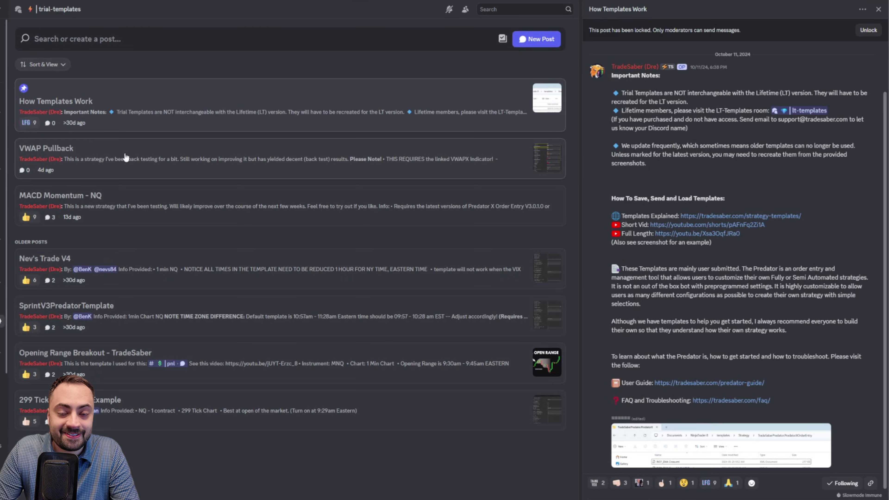
- Review the VWAP Pullback and MACD Momentum - NQ posts in Discord's trial-templates channel
left_click(215, 150)
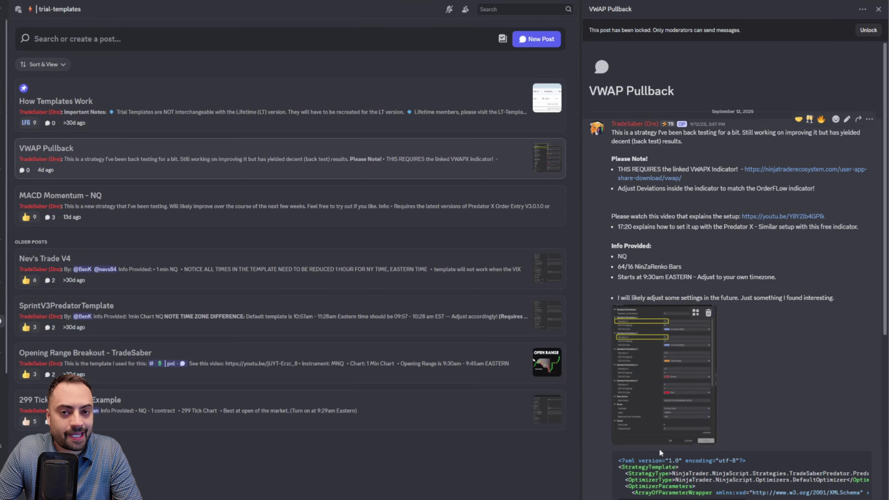
scroll(690, 415, "down", 8)
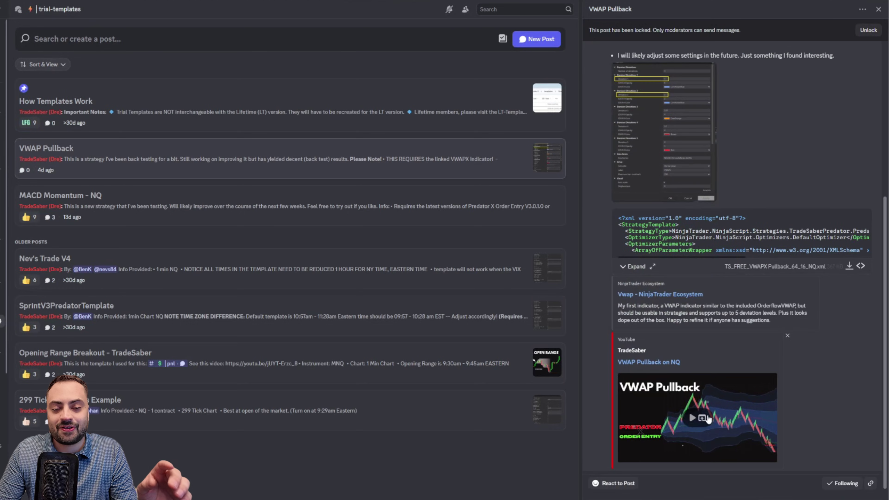
left_click(215, 204)
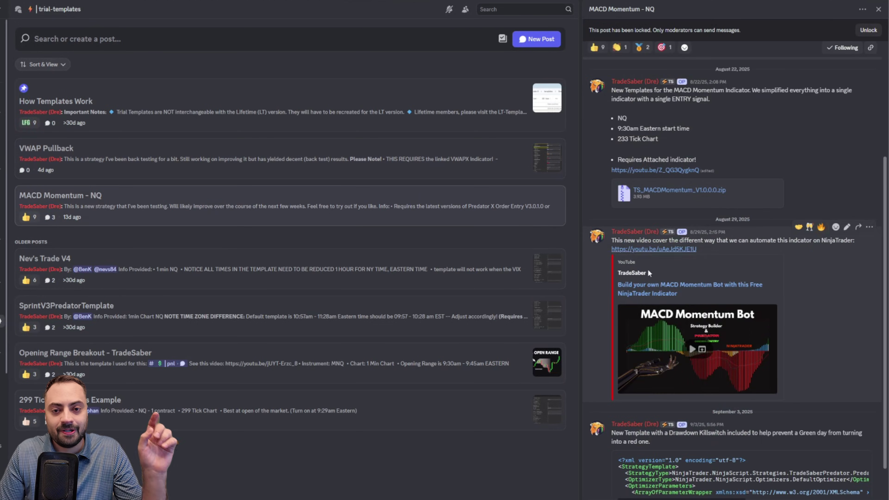
scroll(724, 220, "down", 1)
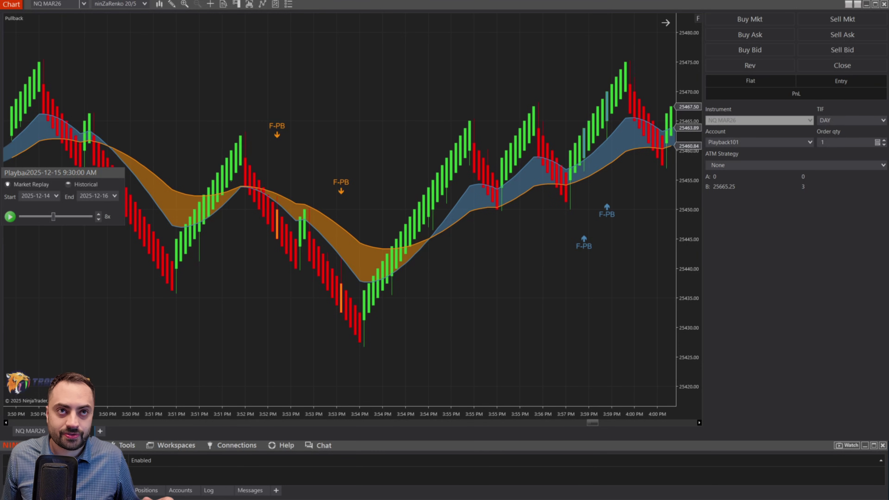
- Examine whether the lower blue F-PB marker on the NinjaTrader Pullback chart is a drawing object, and cancel its properties
left_click(602, 276)
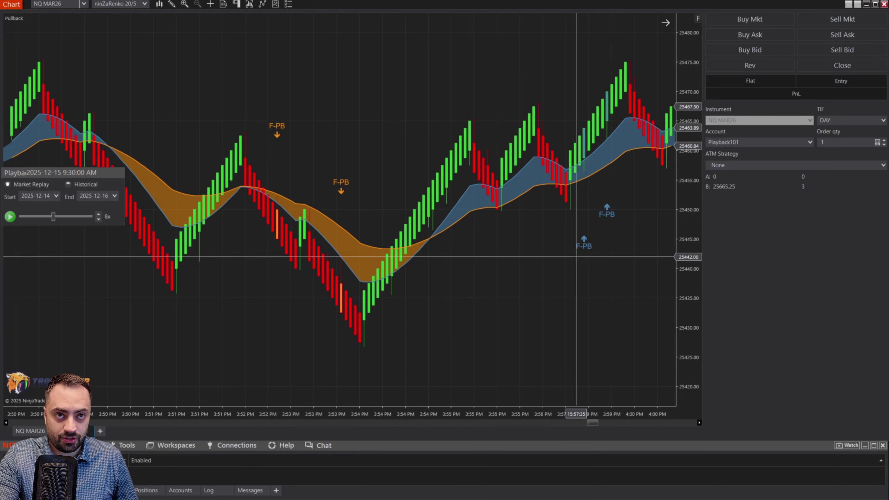
double_click(582, 242)
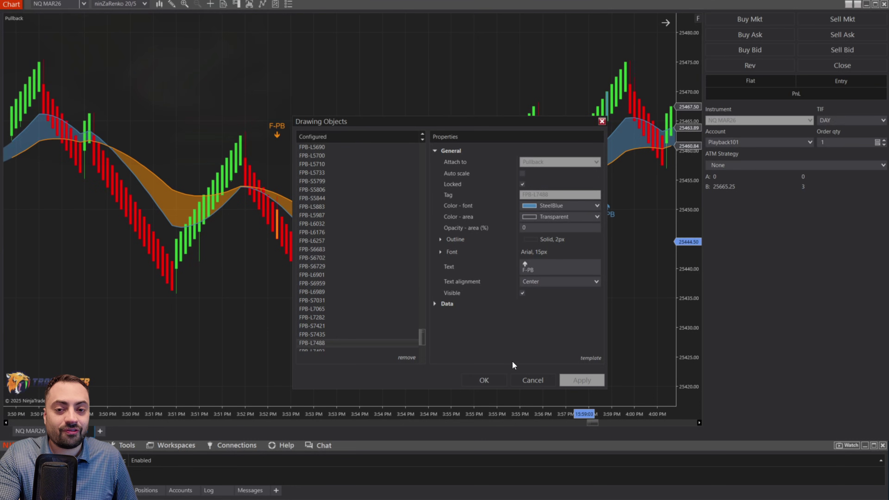
left_click(547, 382)
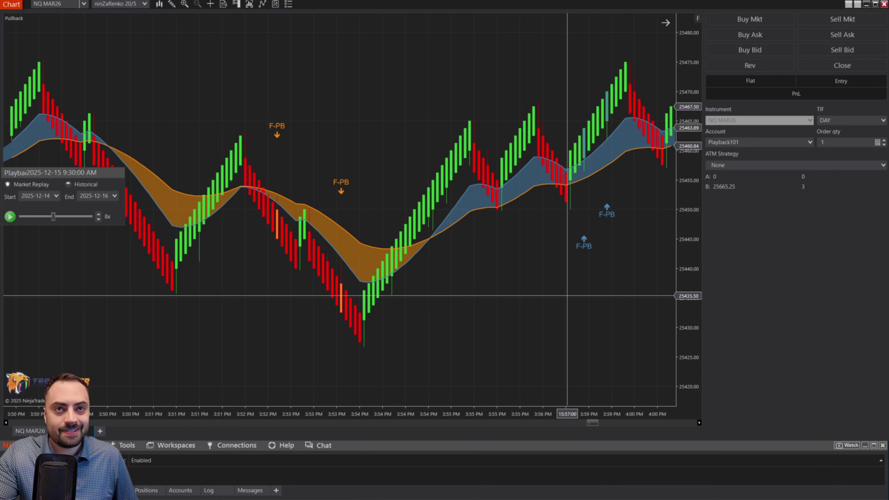
- Show the Data Box on the Pullback chart and move it to the chart's upper middle area
right_click(541, 280)
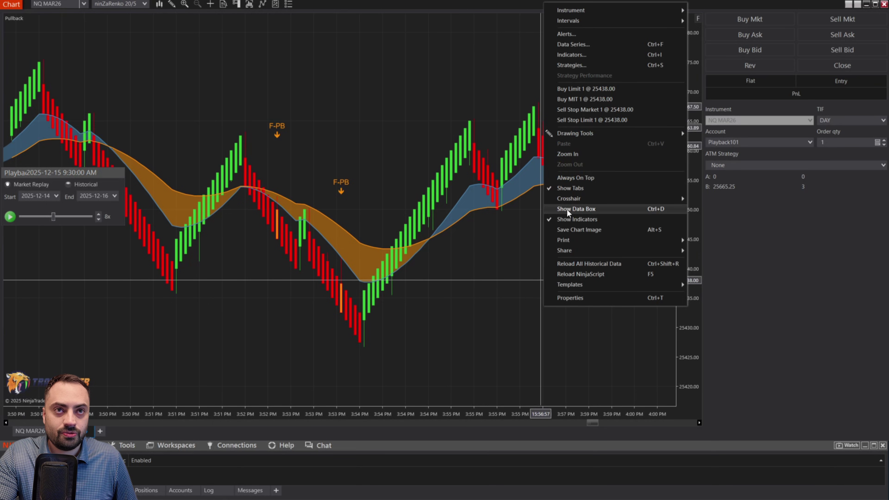
left_click(583, 212)
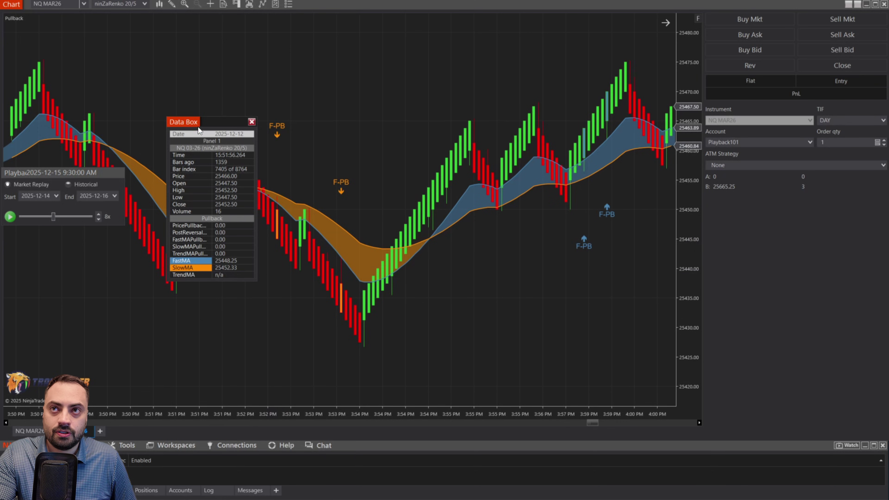
left_click_drag(194, 127, 488, 119)
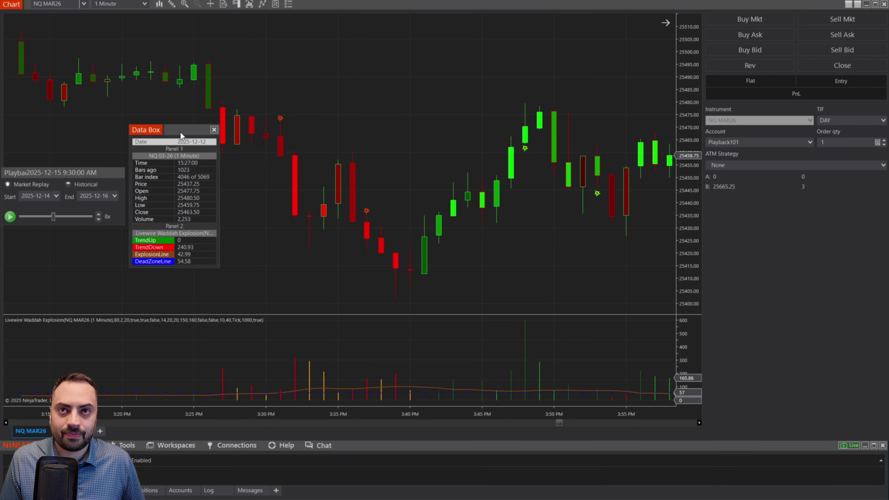
- Set the Livewire Waddah Explosion indicator's TradeSignal plot color to MediumVioletRed, and move the Data Box closer to the chart's center
right_click(413, 160)
left_click(449, 215)
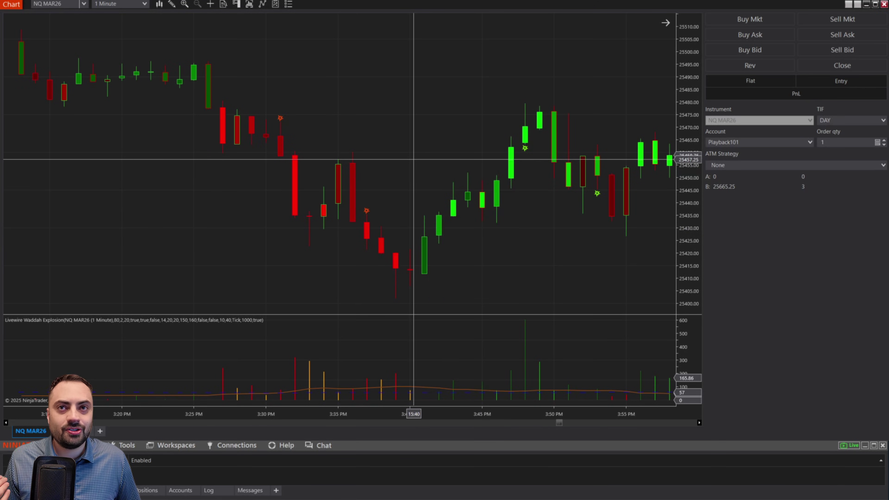
left_click_drag(343, 142, 352, 282)
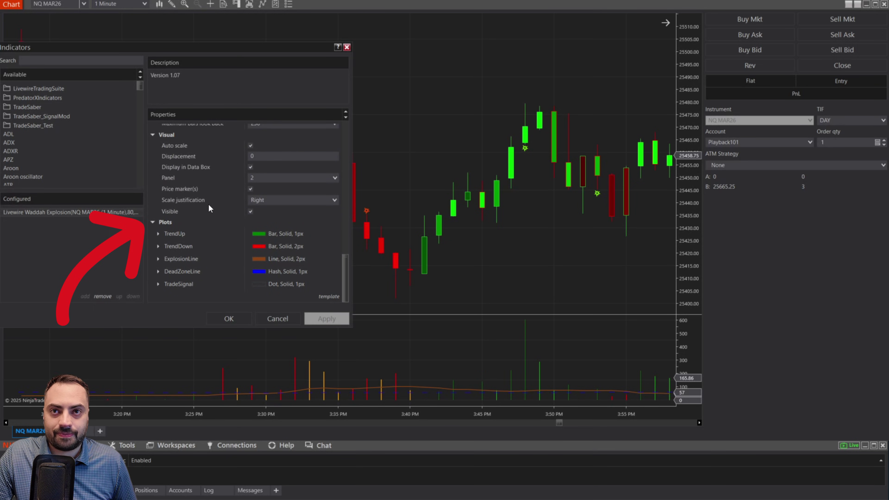
left_click(158, 284)
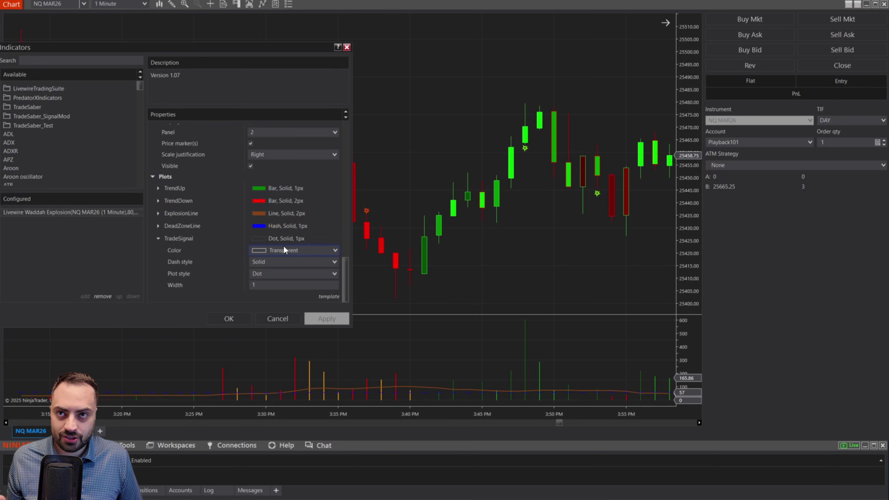
left_click(307, 250)
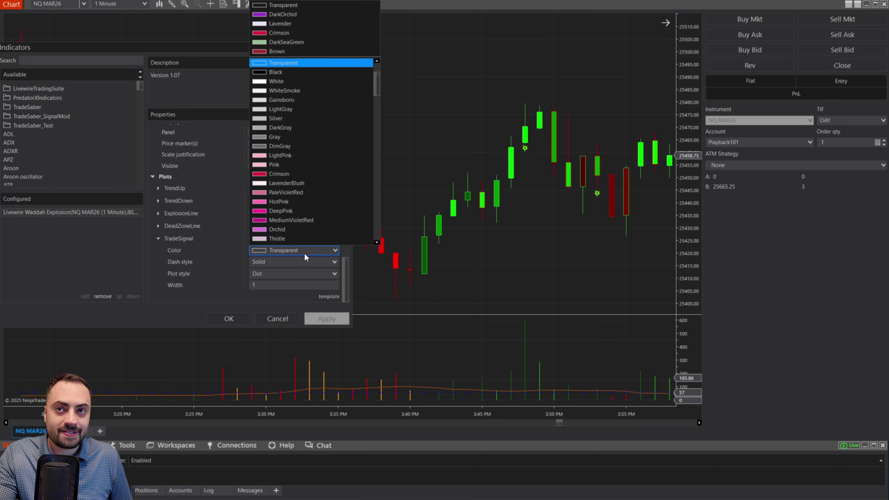
scroll(304, 224, "down", 1)
left_click(302, 202)
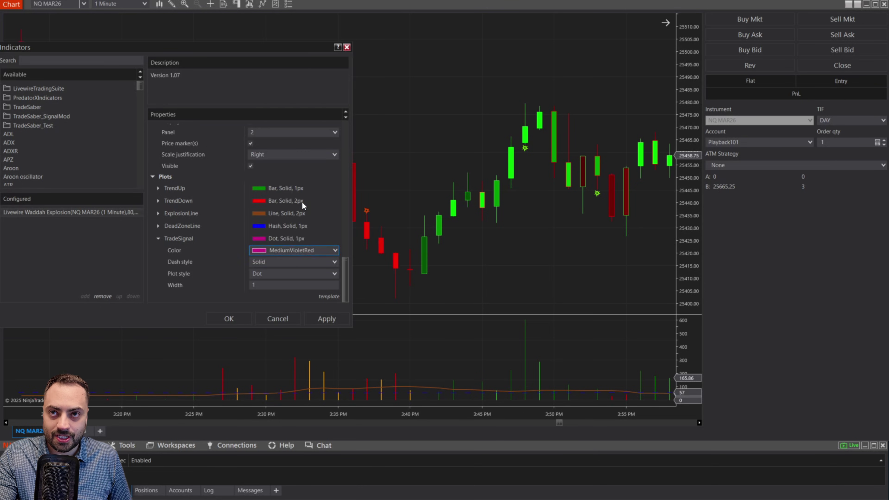
left_click(327, 319)
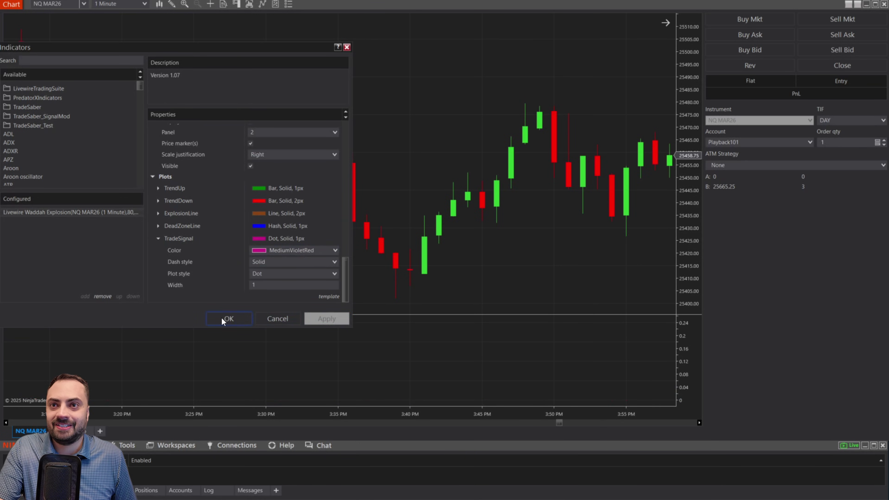
left_click(224, 317)
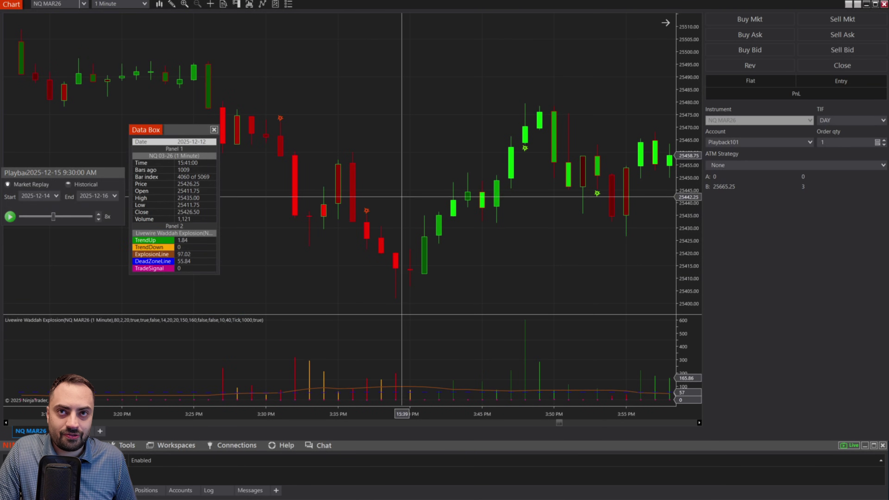
left_click_drag(147, 130, 270, 139)
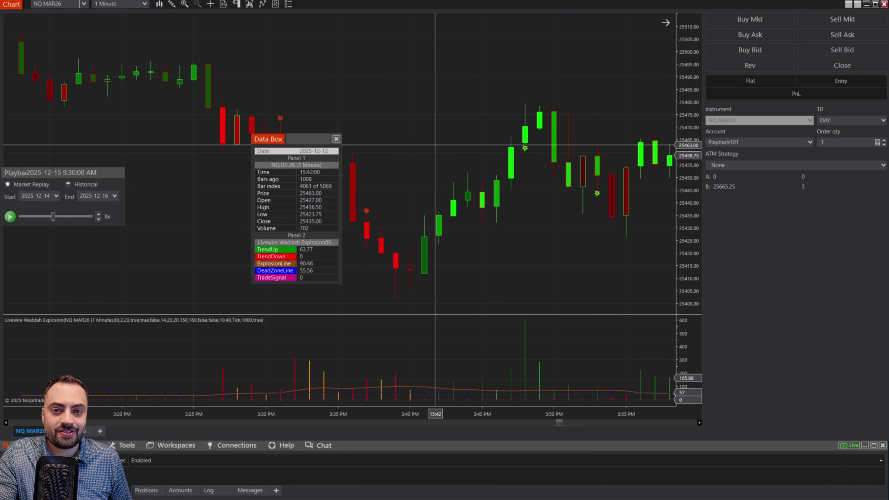
- Set the TradeSignal plot color of the Livewire Waddah Explosion indicator back to Transparent and apply it
right_click(425, 159)
left_click(482, 65)
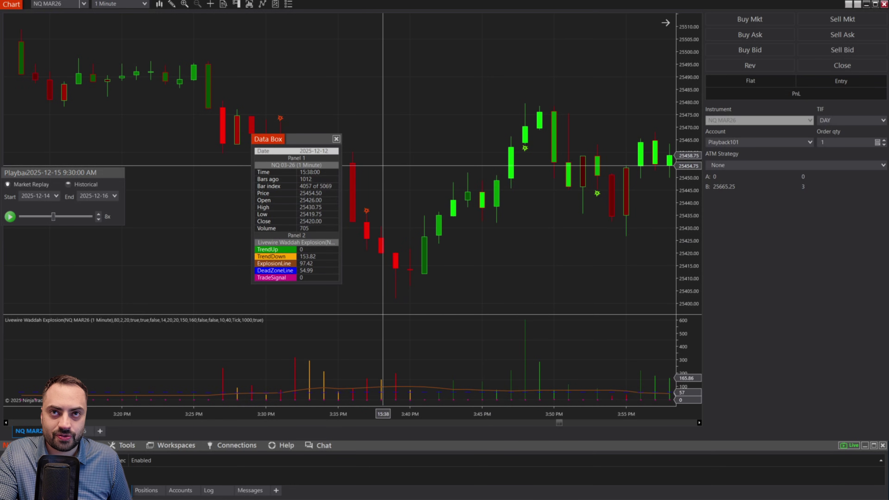
right_click(383, 167)
left_click(383, 165)
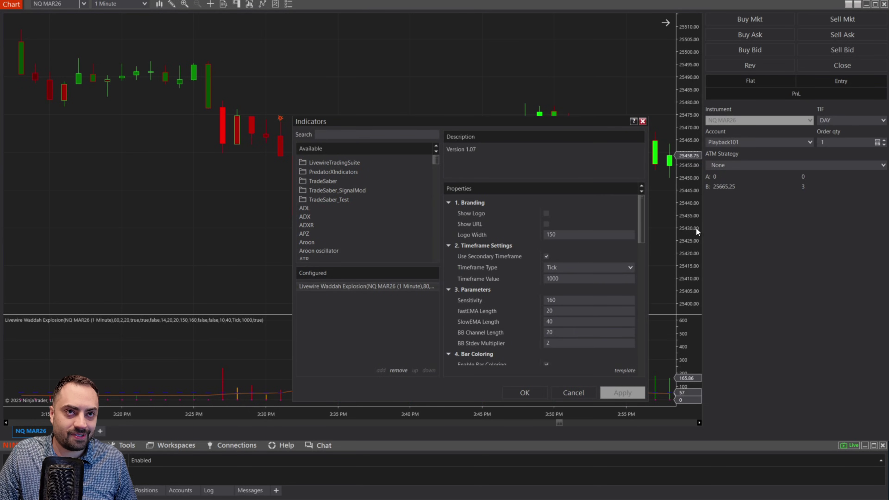
left_click_drag(640, 218, 659, 368)
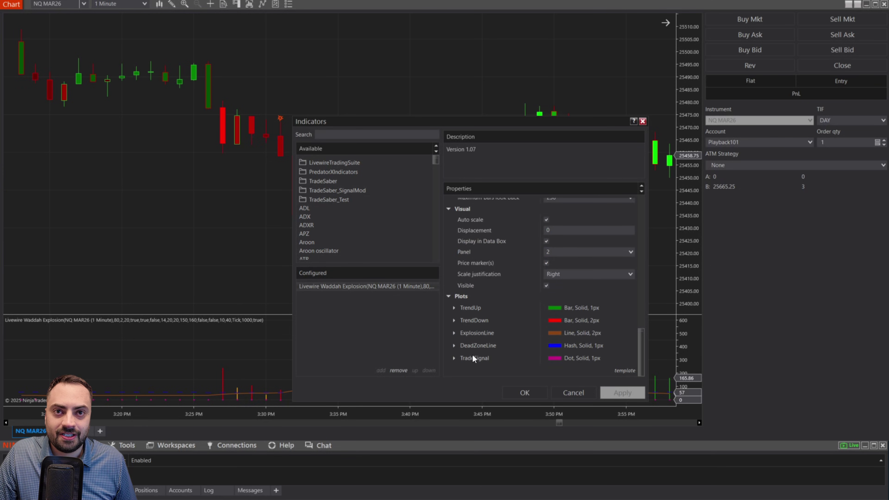
left_click(454, 358)
scroll(593, 361, "down", 3)
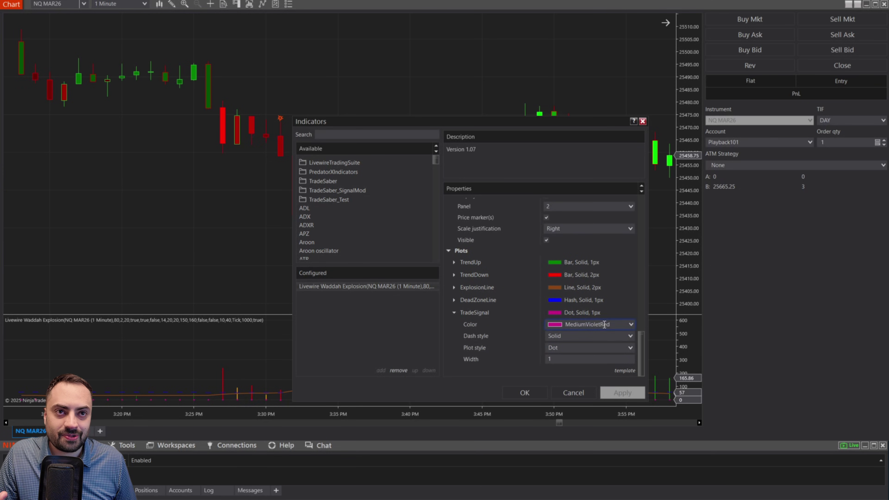
left_click(622, 324)
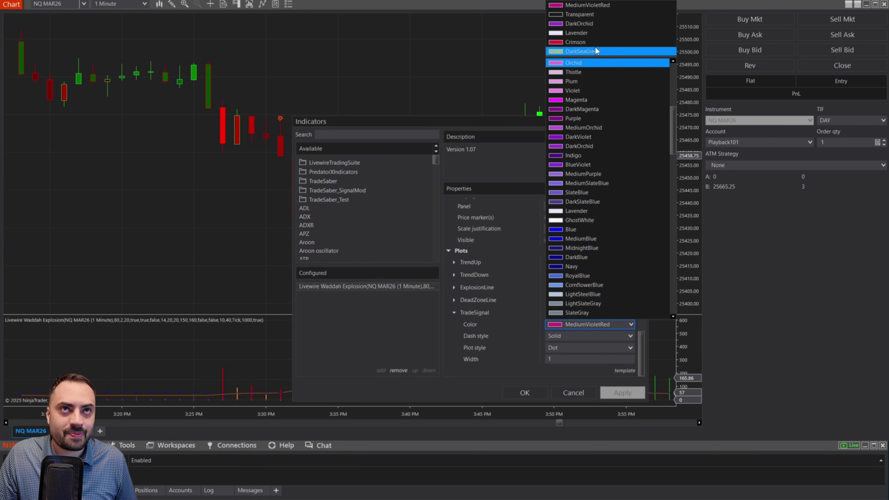
left_click(578, 16)
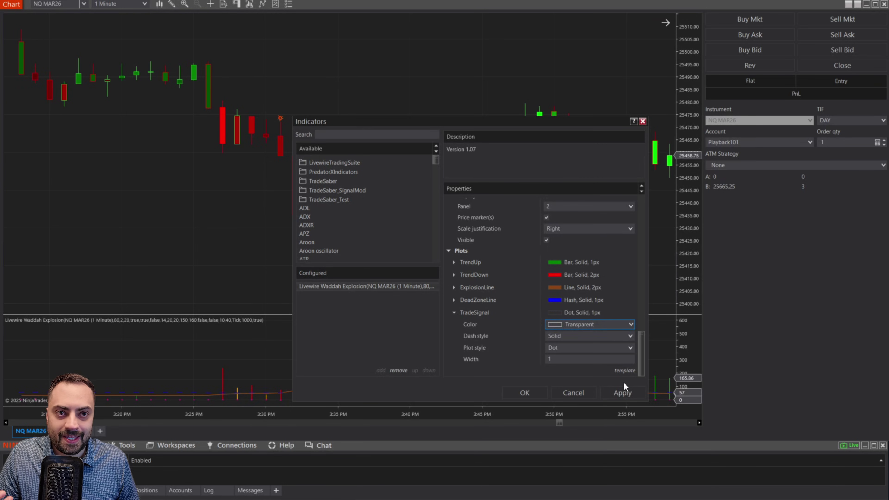
left_click(630, 389)
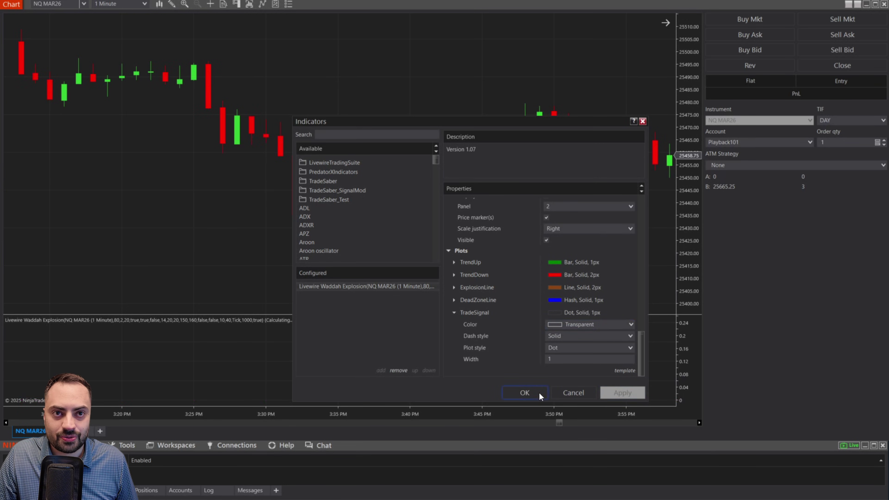
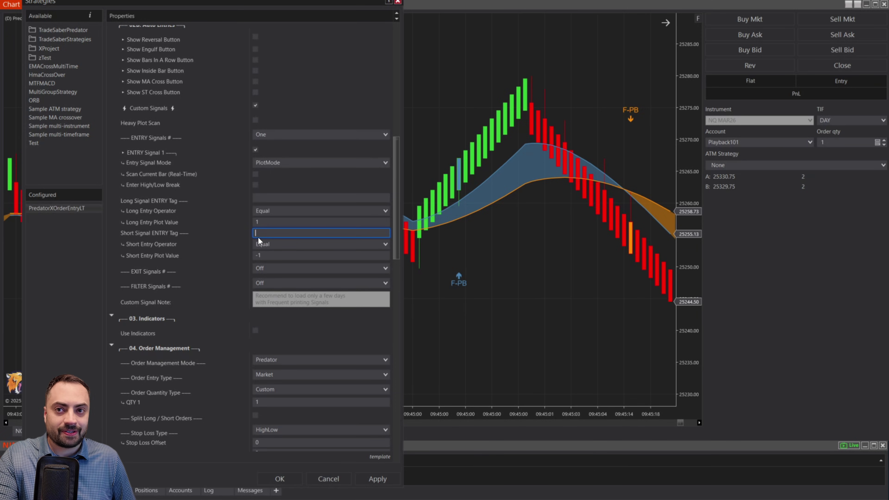
- Apply the PredatorXOrderEntryLT strategy settings to the Pullback chart and enable the strategy
left_click_drag(401, 185, 411, 302)
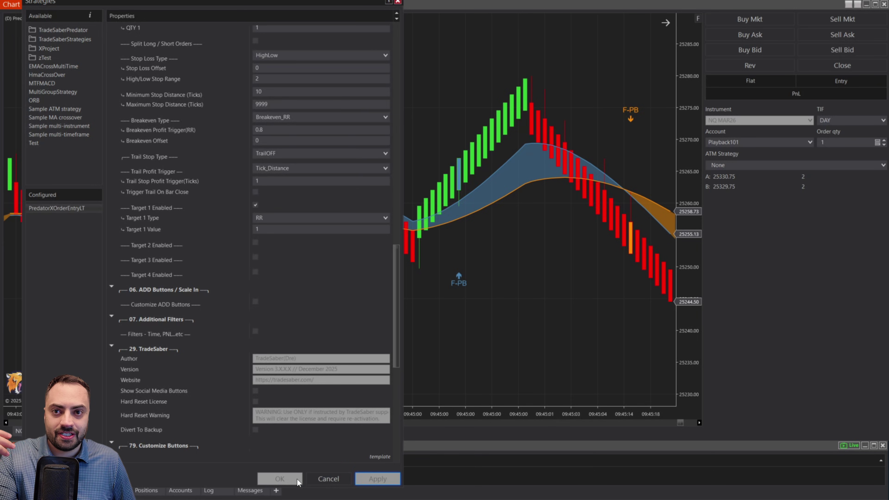
left_click(278, 479)
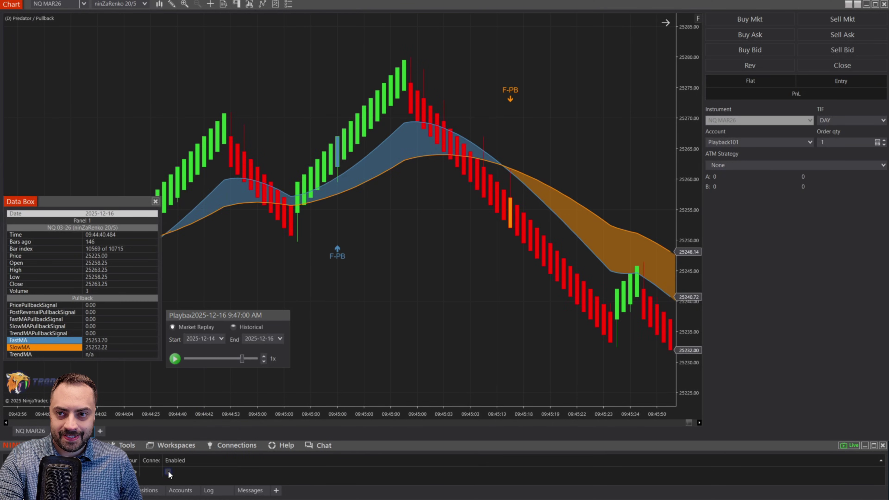
left_click(168, 471)
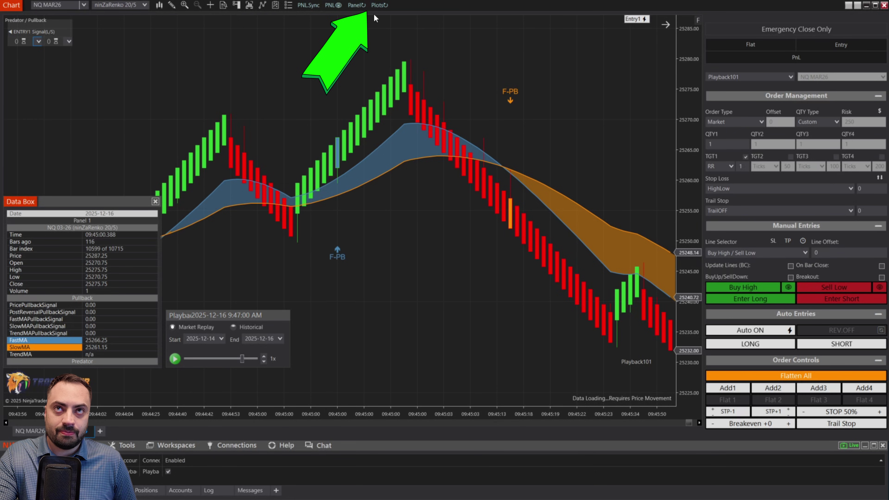
- Assign PredatorXPullback - FastMAPullbackSignal as both the long and the short plot for ENTRY1 Signal
left_click(37, 41)
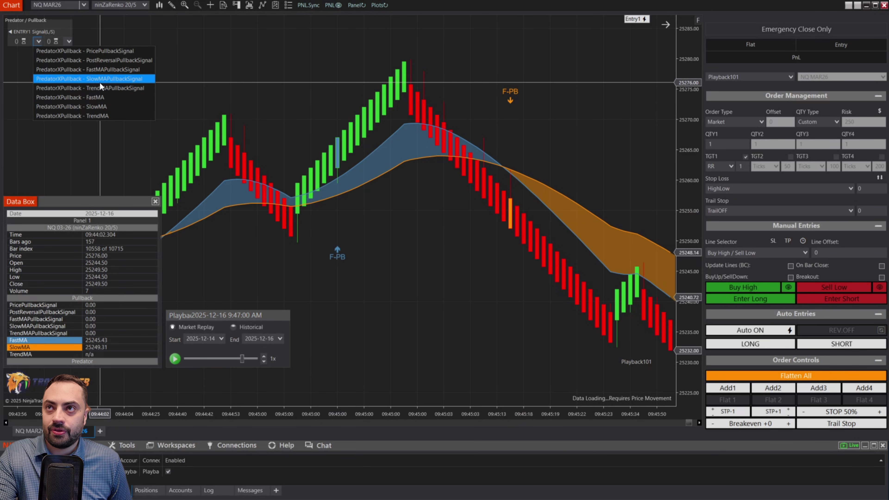
left_click(100, 69)
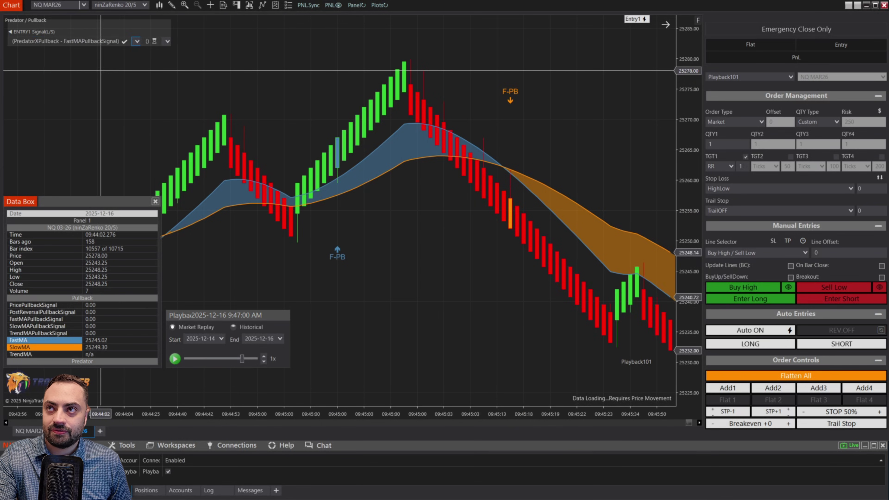
left_click(167, 41)
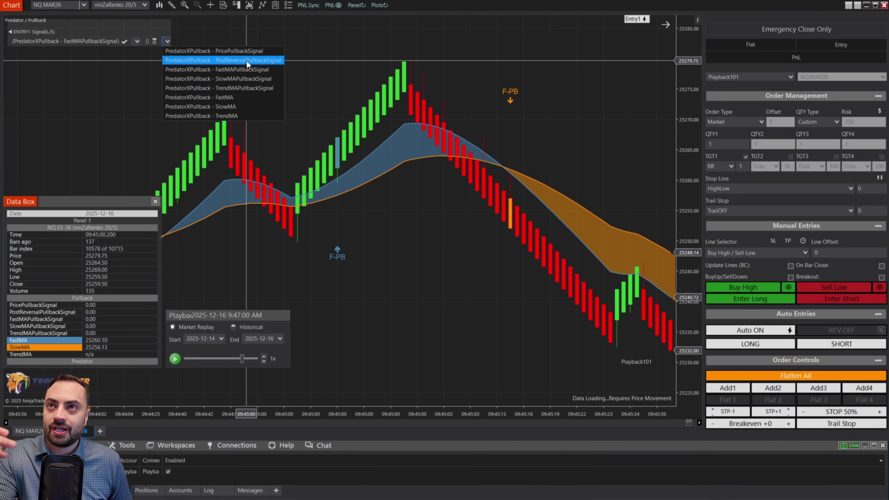
left_click(249, 69)
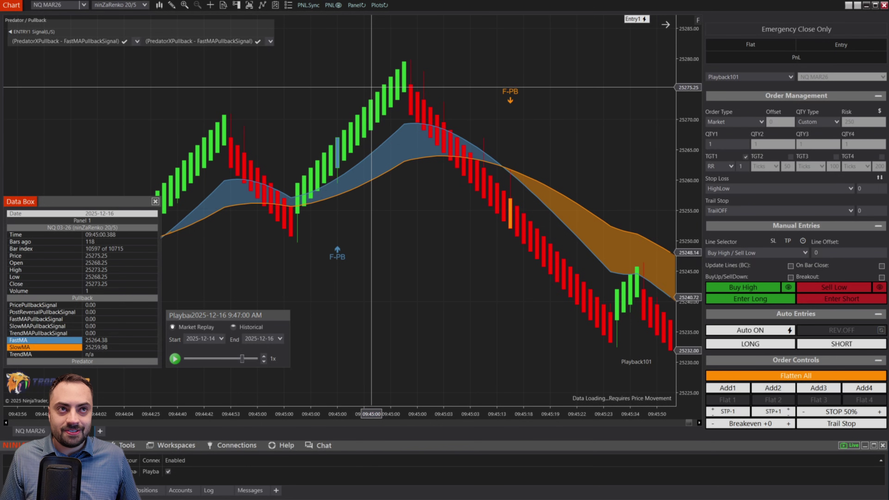
- Scroll the chart to its latest bars and run the market replay at 2x speed, checking the Order Management settings during the long trade
left_click(879, 97)
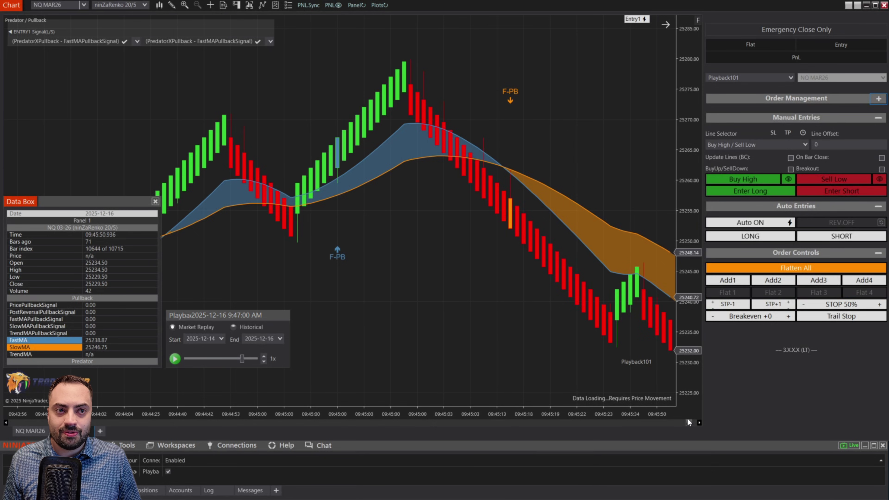
left_click(699, 422)
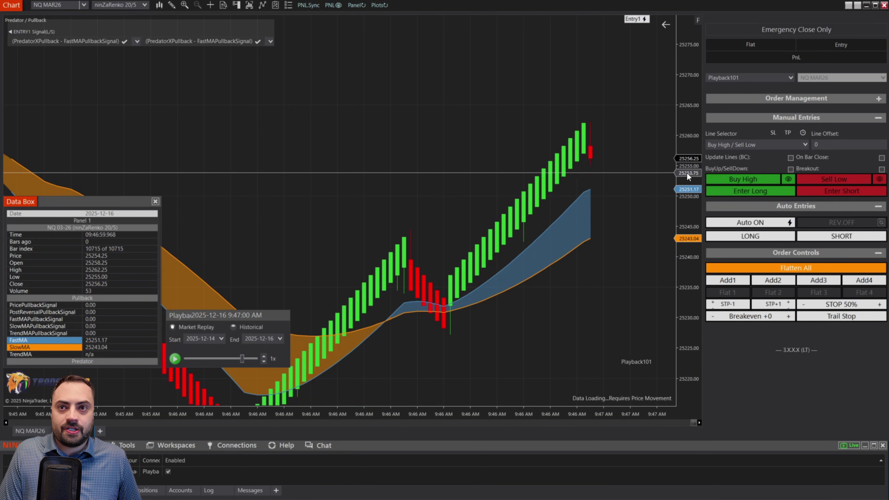
left_click(174, 360)
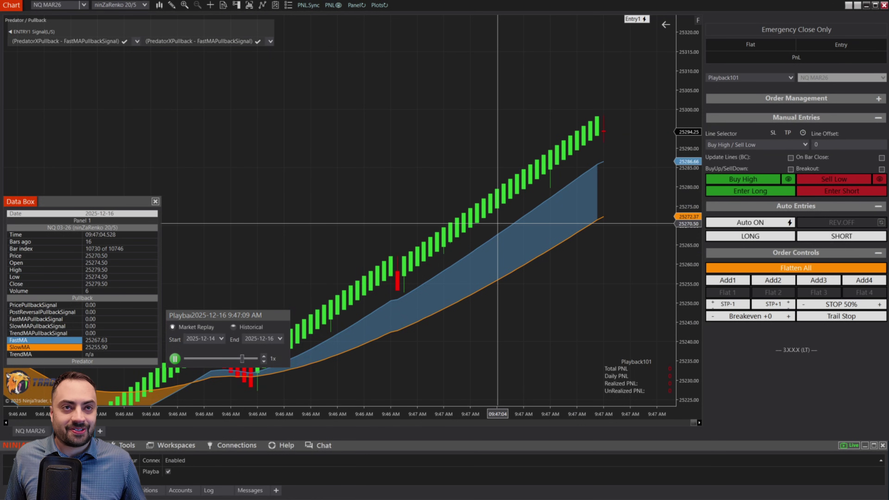
left_click(264, 356)
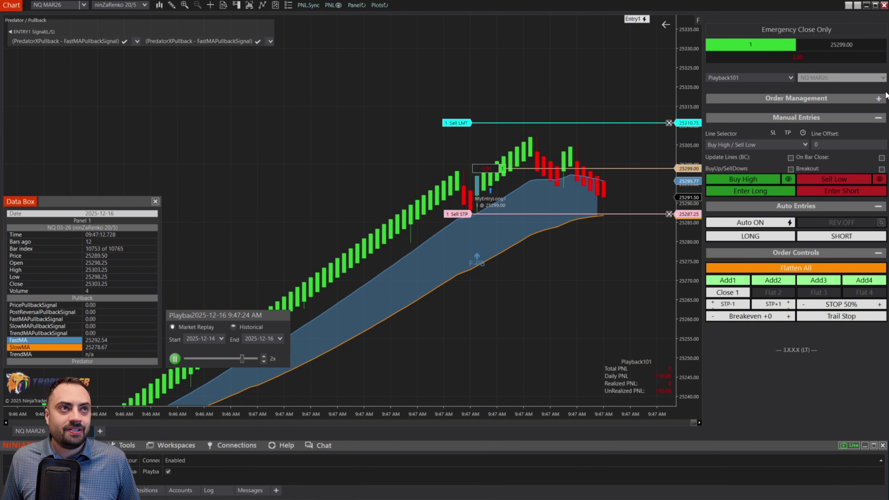
left_click(879, 99)
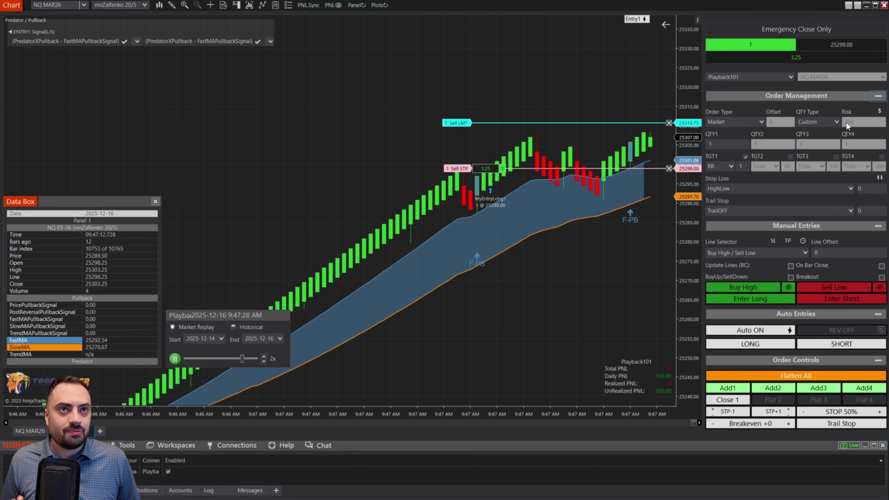
left_click(878, 96)
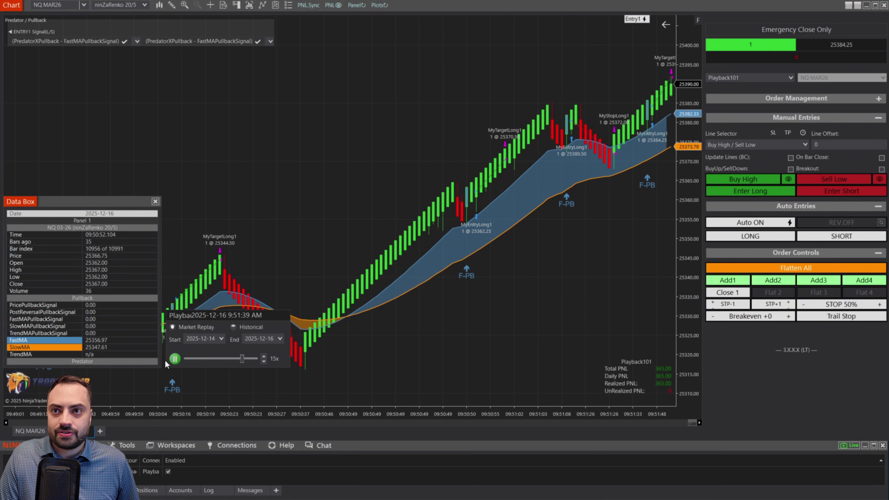
- Pause and resume the 15x market replay during the short trade, lower its speed to 1x, and expand Order Management
left_click(175, 358)
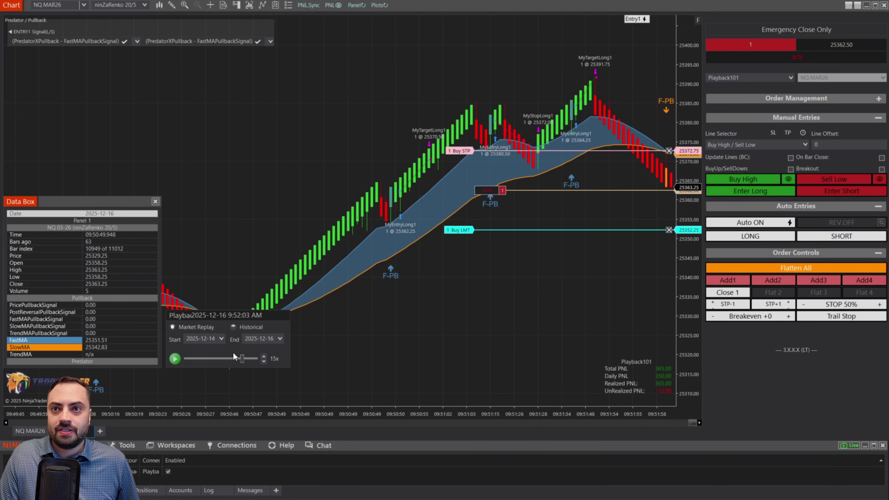
left_click(175, 359)
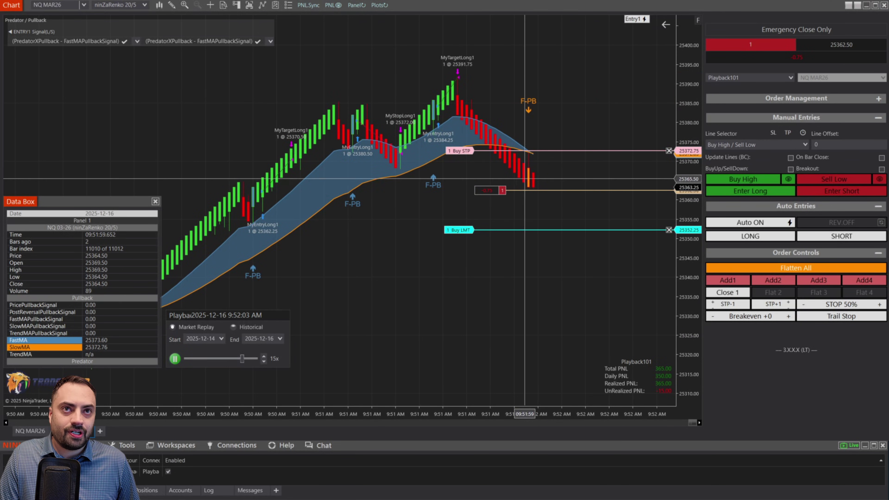
left_click(264, 361)
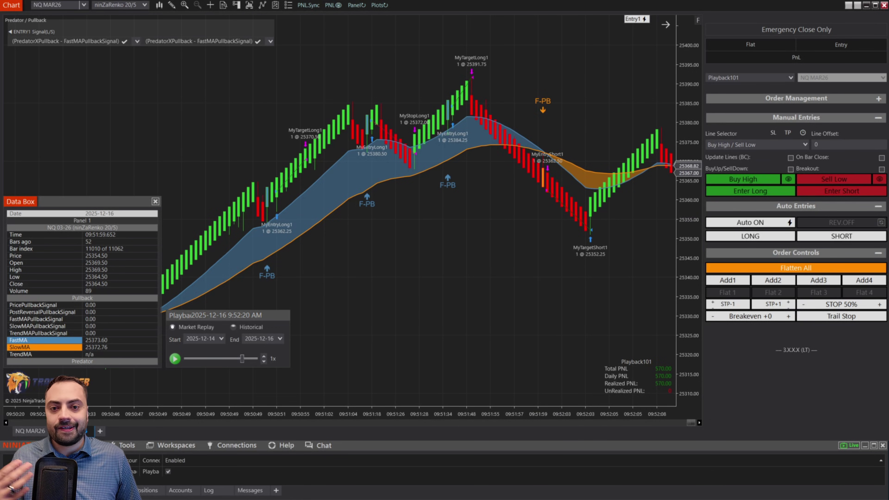
left_click(877, 99)
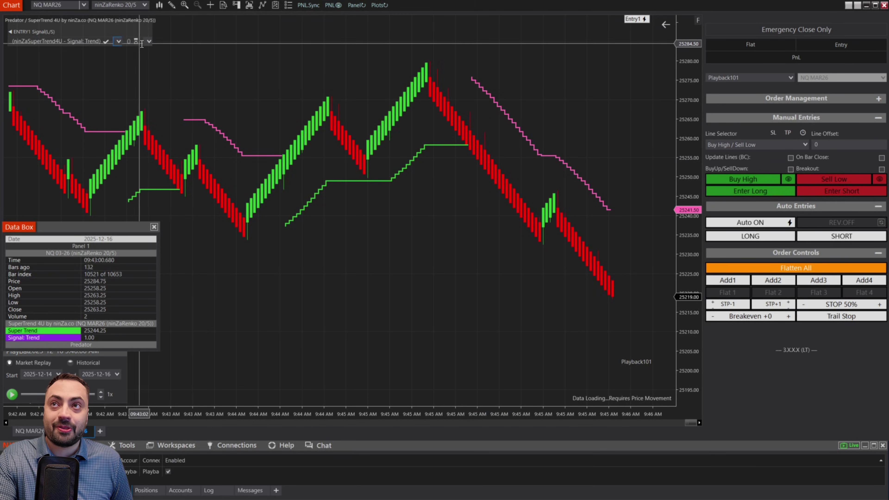
- Assign ninZaSuperTrend4U - Signal: Trend as the short plot for ENTRY1 Signal and start the market replay
left_click(148, 41)
left_click(168, 60)
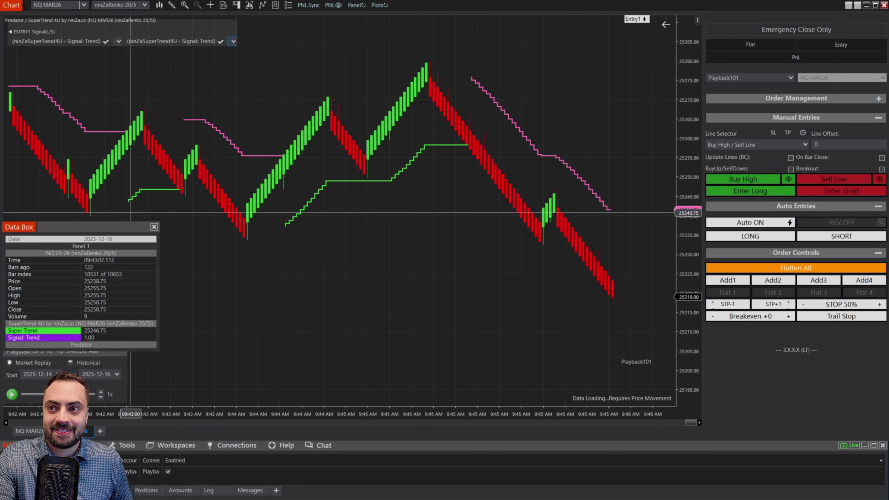
left_click(12, 394)
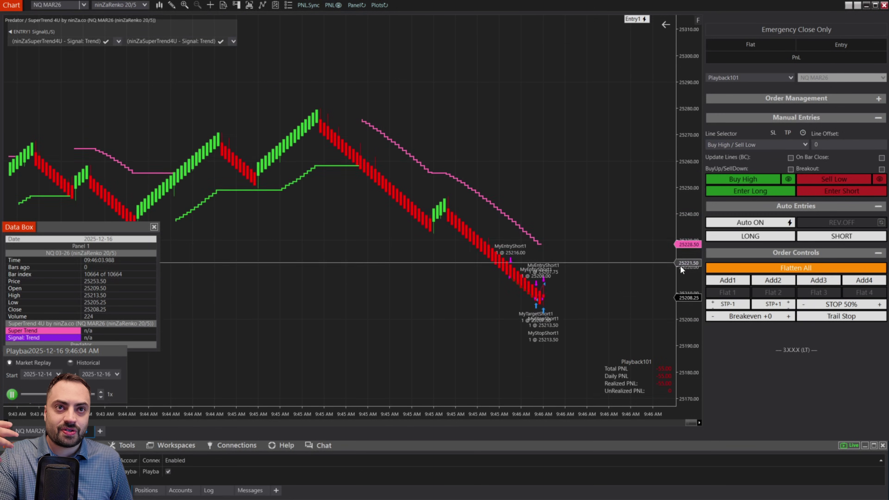
- Speed the market replay up to 4x, flatten all open positions, and disable the running strategy
left_click(101, 393)
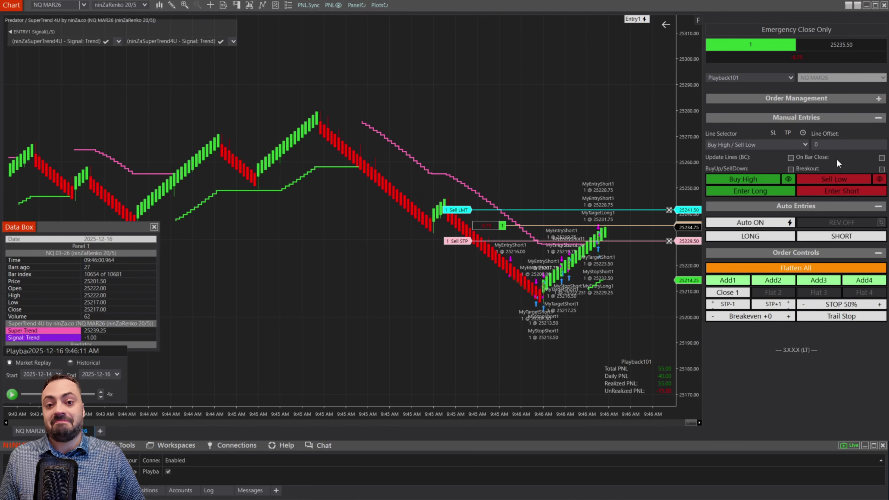
left_click(795, 268)
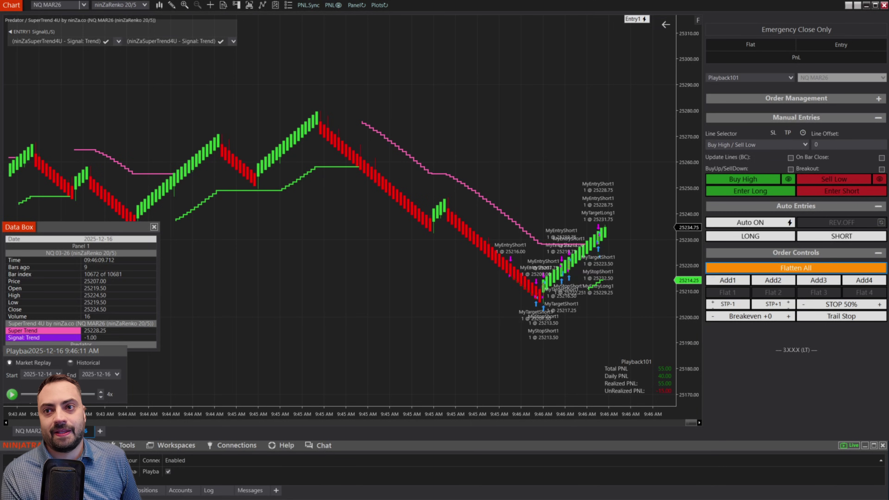
left_click(168, 472)
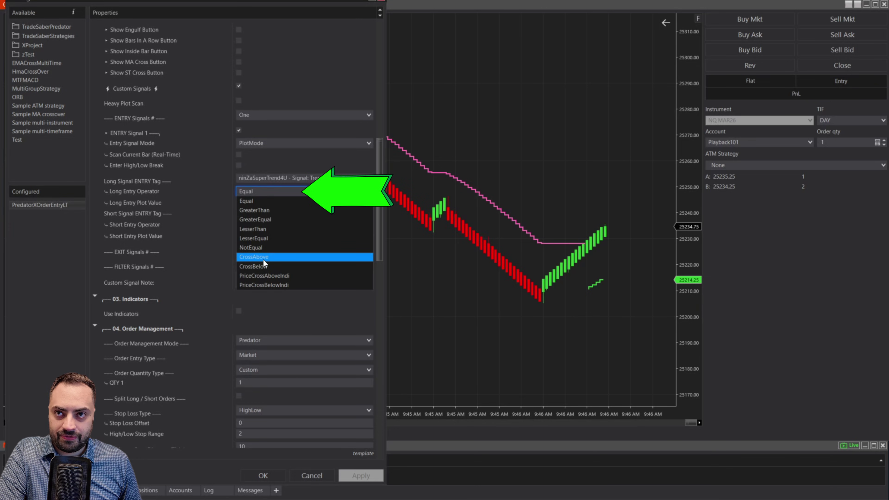
- Set ENTRY Signal 1's Long Entry Operator to CrossAbove and its Long Entry Plot Value to 0
key("Escape")
key("c")
key("Tab")
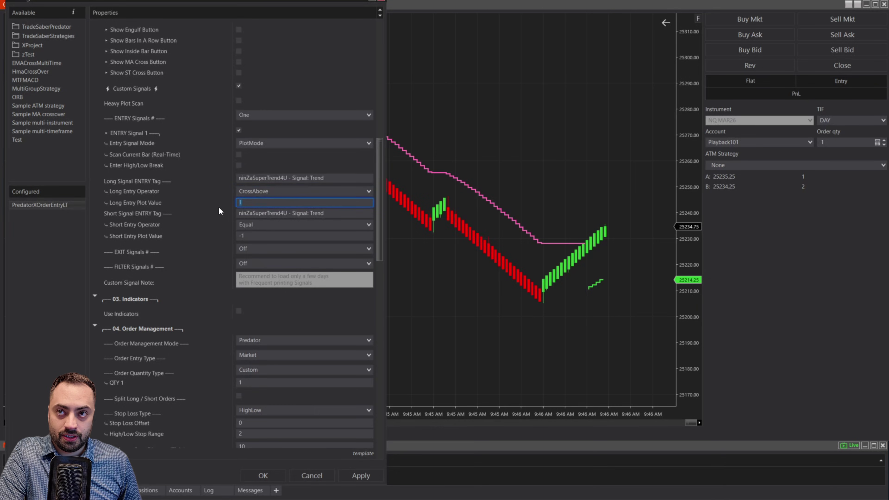
type("0")
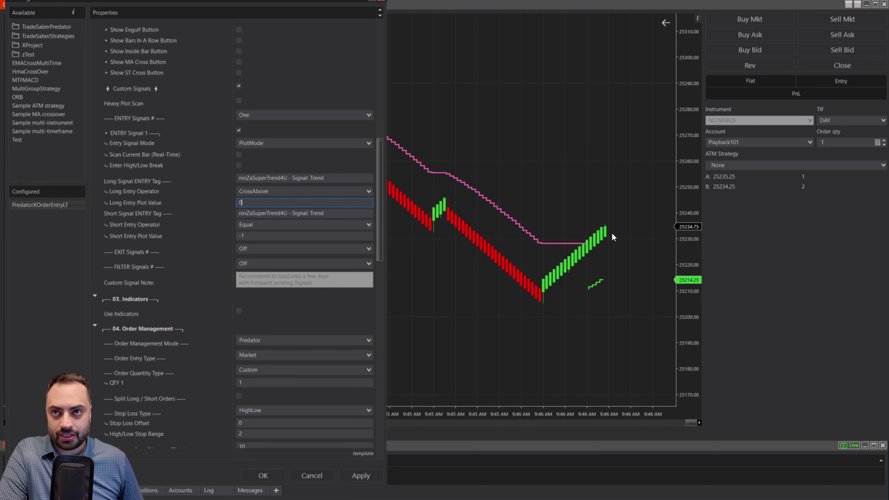
- Set the Short Entry Operator to CrossBelow with a Short Entry Plot Value of 0, and apply the strategy settings
left_click(252, 225)
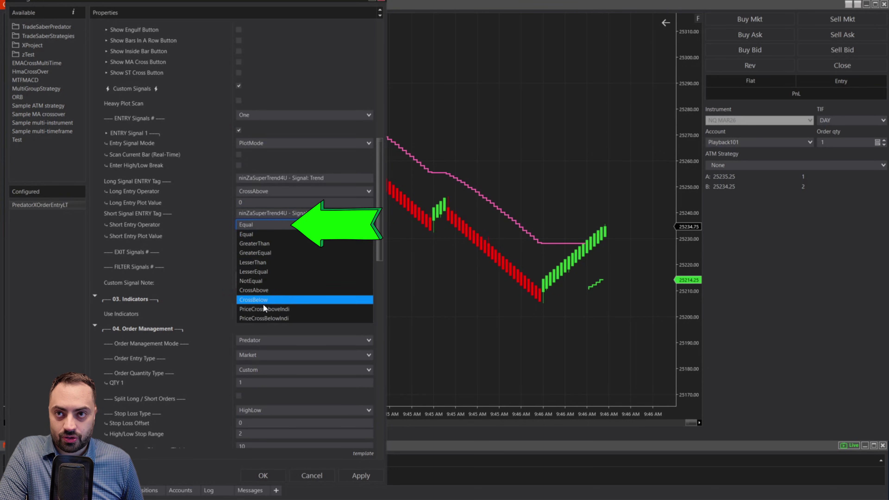
left_click(255, 301)
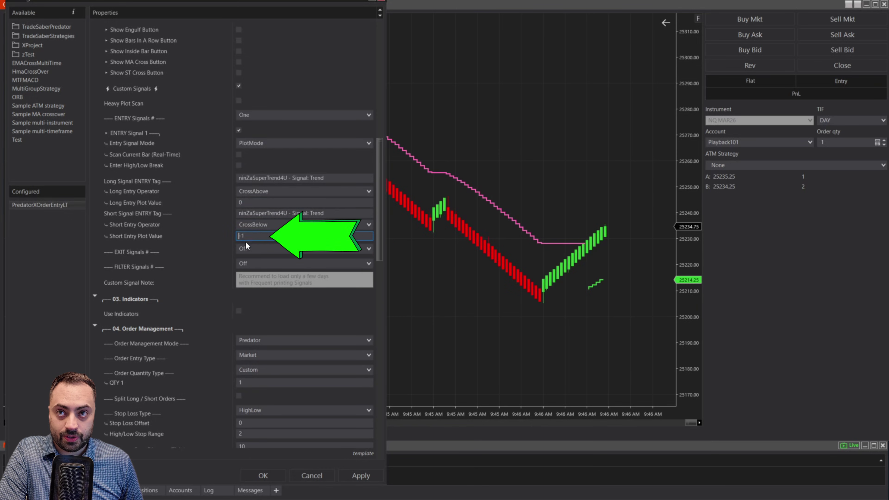
key("ctrl+a")
type("0")
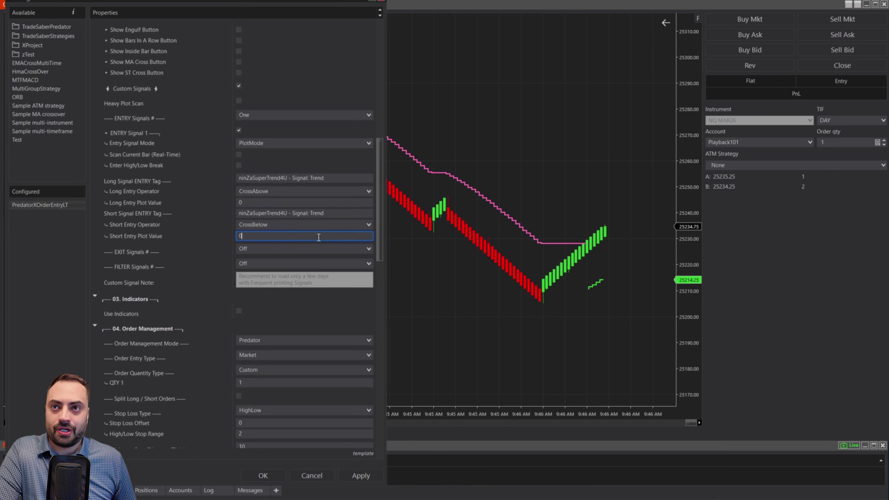
left_click(353, 475)
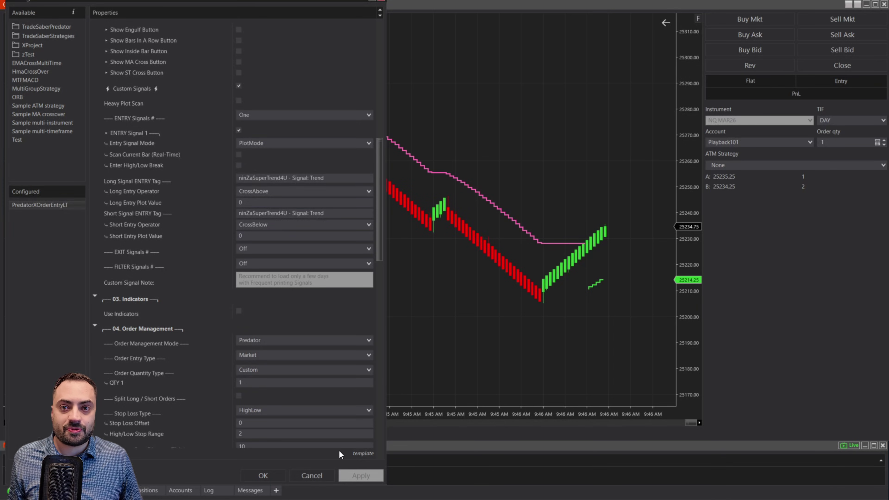
left_click(266, 476)
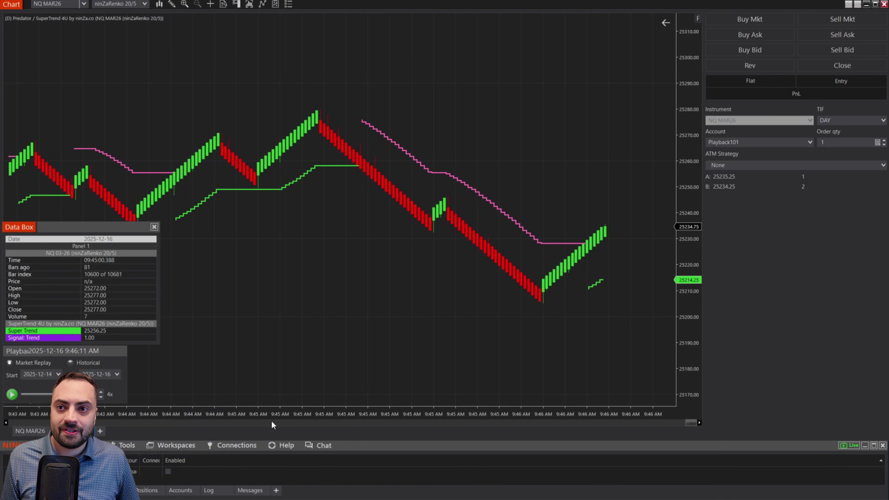
- Re-enable the strategy and run the market replay, raising its speed to 10x, lowering it to 6x, and settling on 8x
left_click(168, 471)
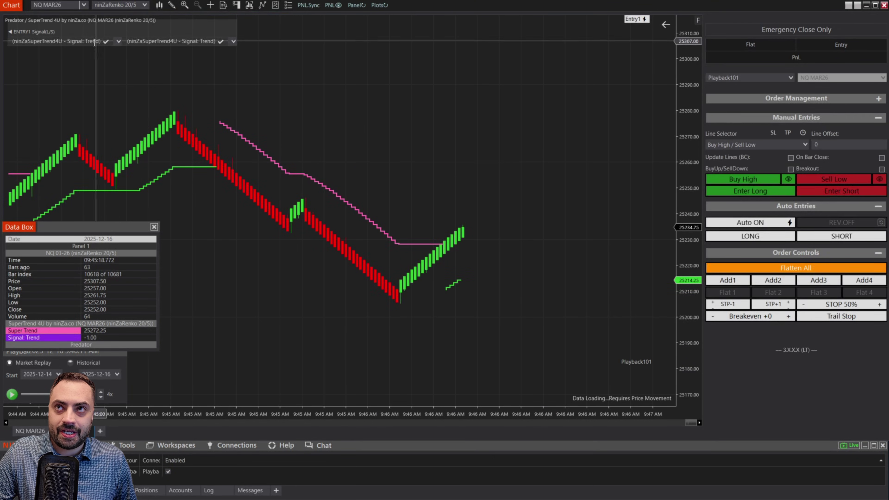
left_click(12, 395)
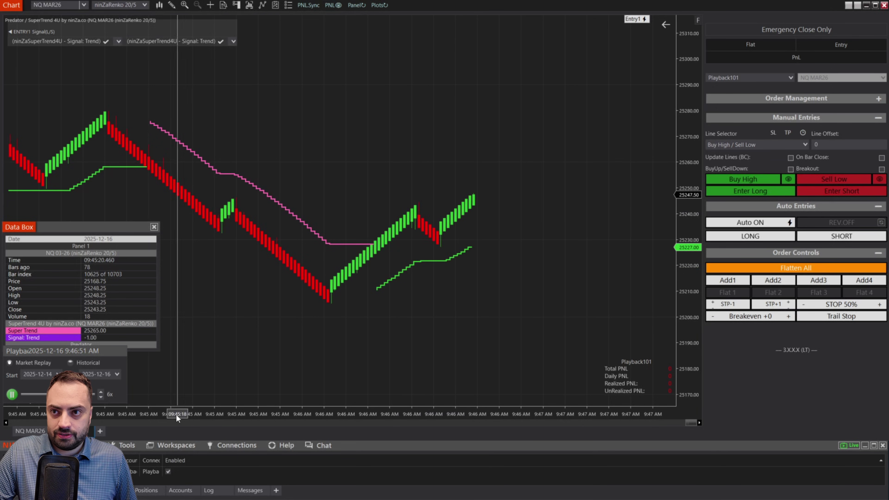
left_click(101, 392)
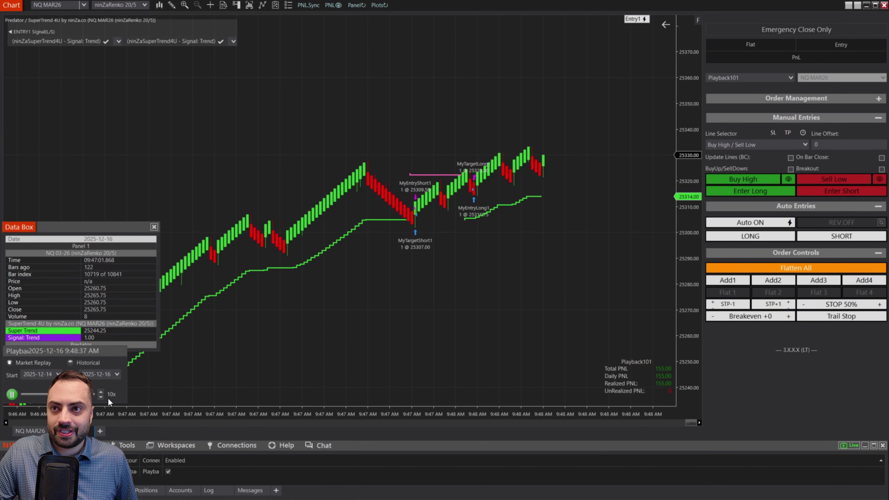
left_click(101, 396)
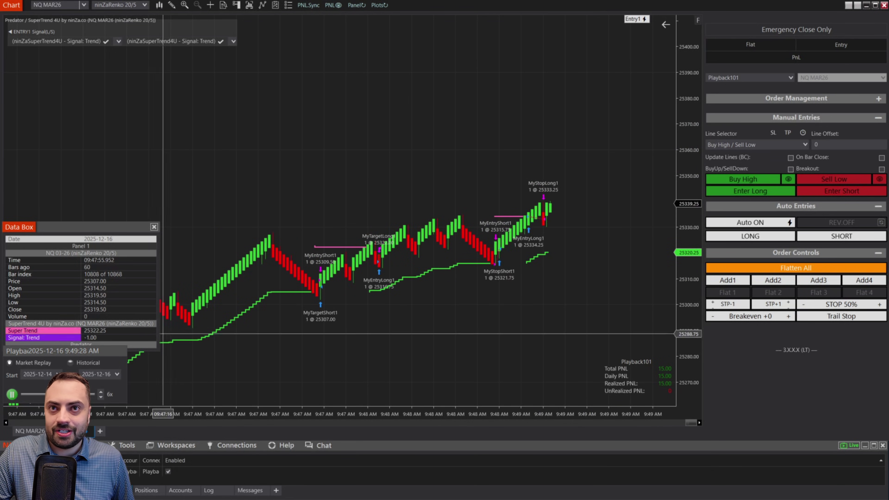
left_click(101, 392)
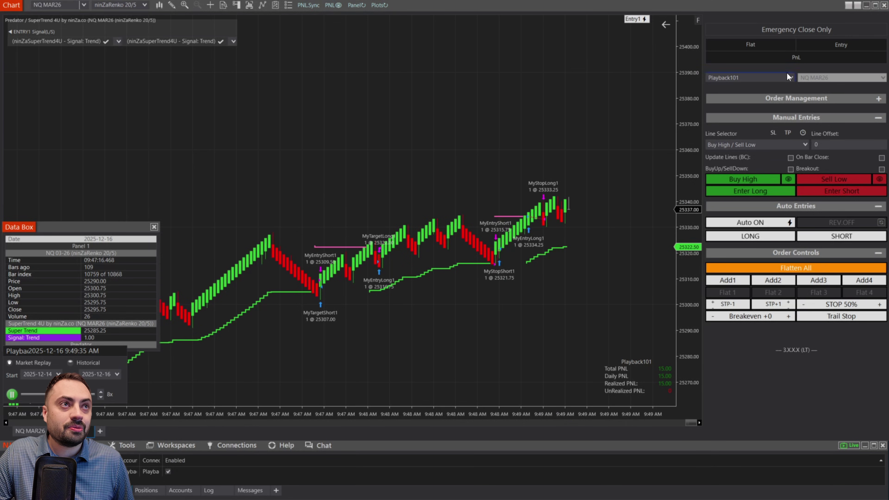
- Expand Order Management and set the Stop Loss to ATR with a 2.10 offset
left_click(878, 99)
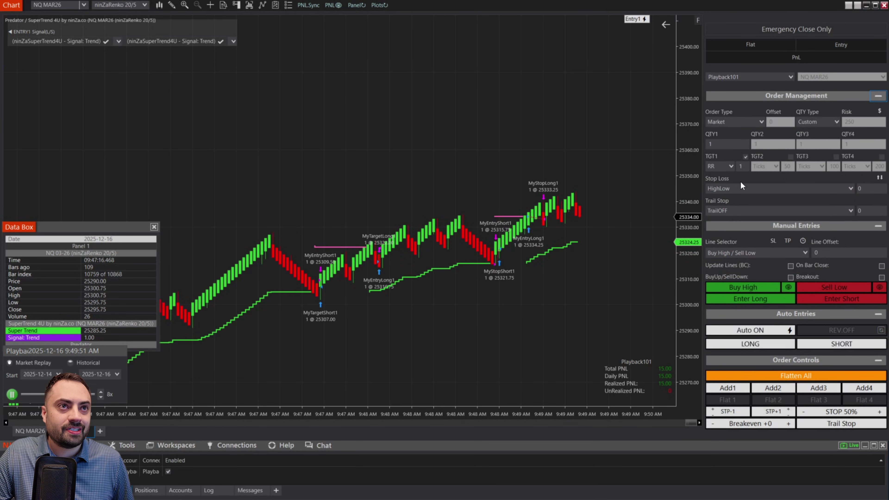
left_click(732, 188)
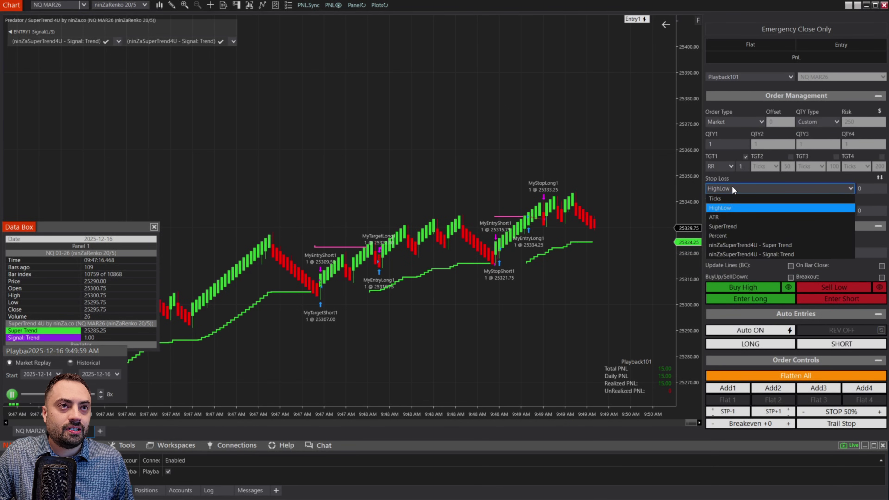
left_click(726, 217)
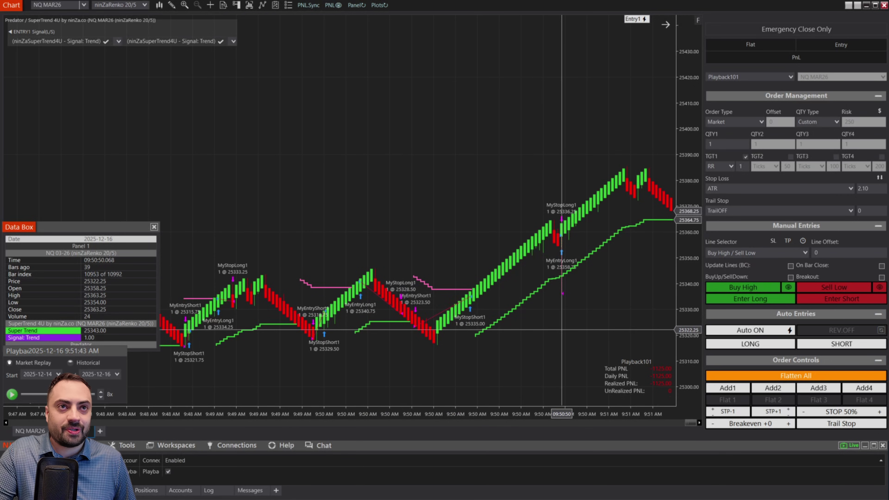
left_click_drag(588, 245, 386, 295)
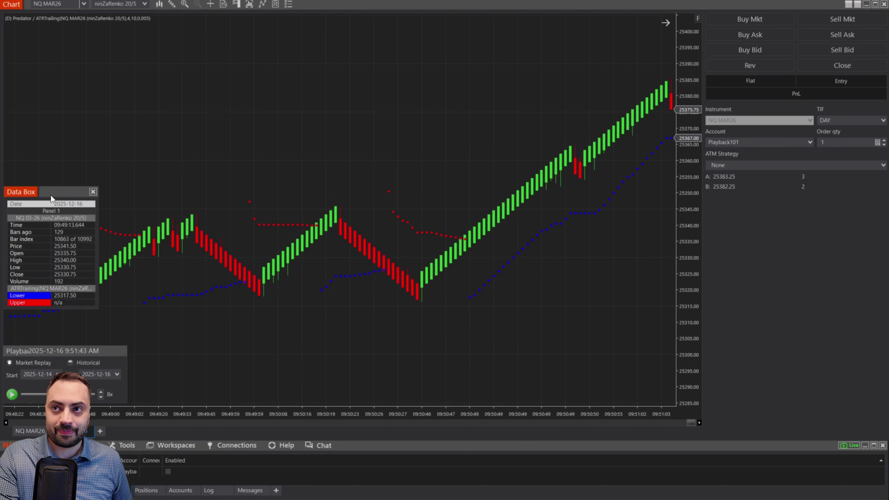
- Reposition the Data Box over the chart to inspect the ATRTrailing Lower and Upper plot values
left_click_drag(51, 198, 356, 73)
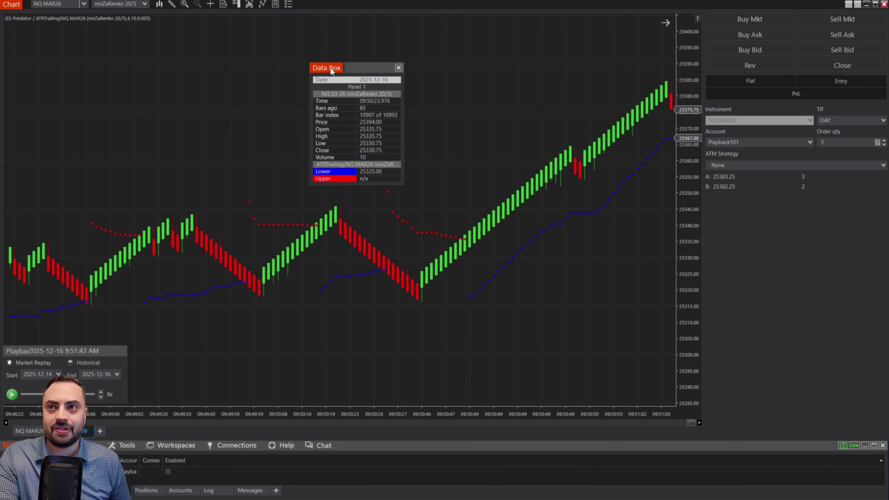
left_click_drag(329, 67, 46, 111)
- Open the chart's strategy settings, set ENTRY Signal 1's Short Entry Operator to CrossAbove, and apply the change
right_click(267, 130)
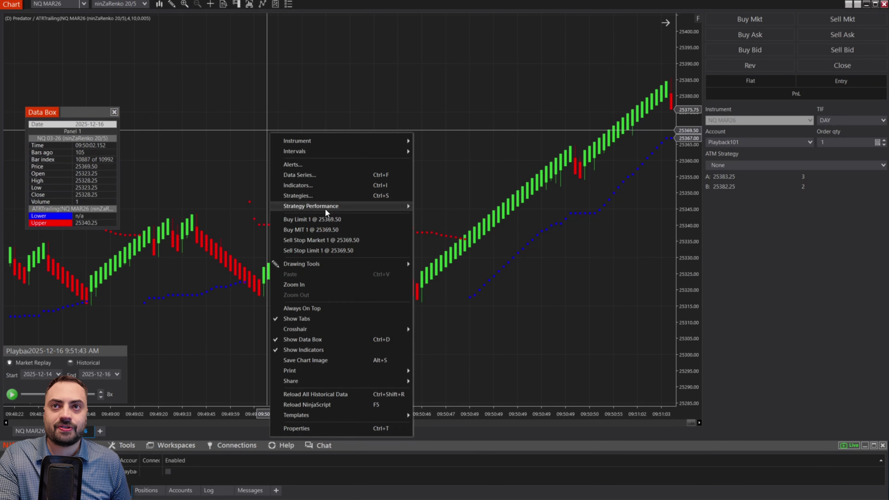
left_click(305, 192)
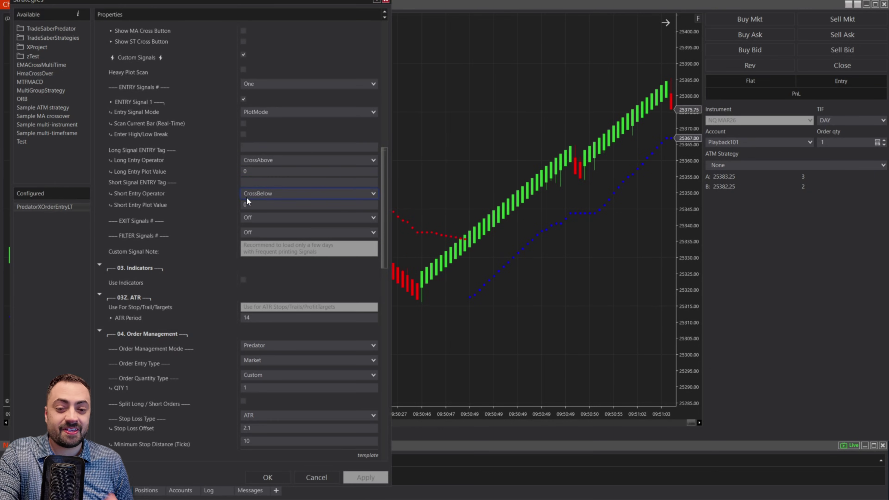
left_click(257, 181)
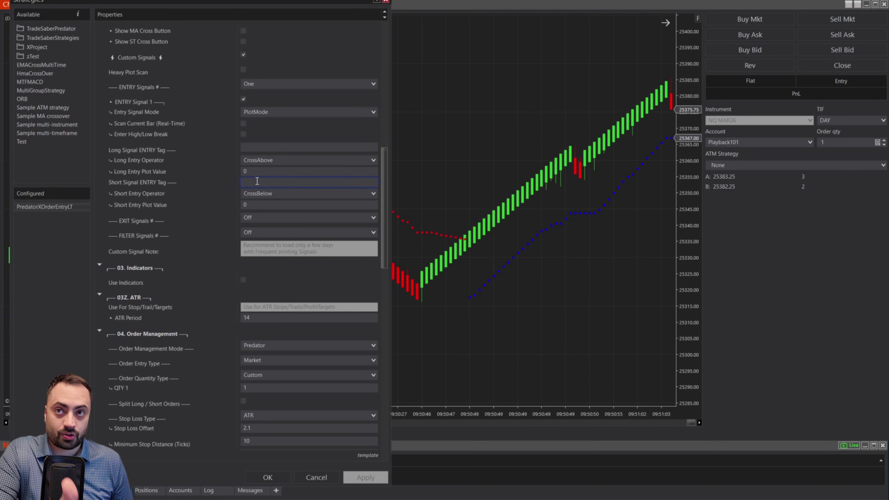
left_click(268, 194)
left_click(268, 260)
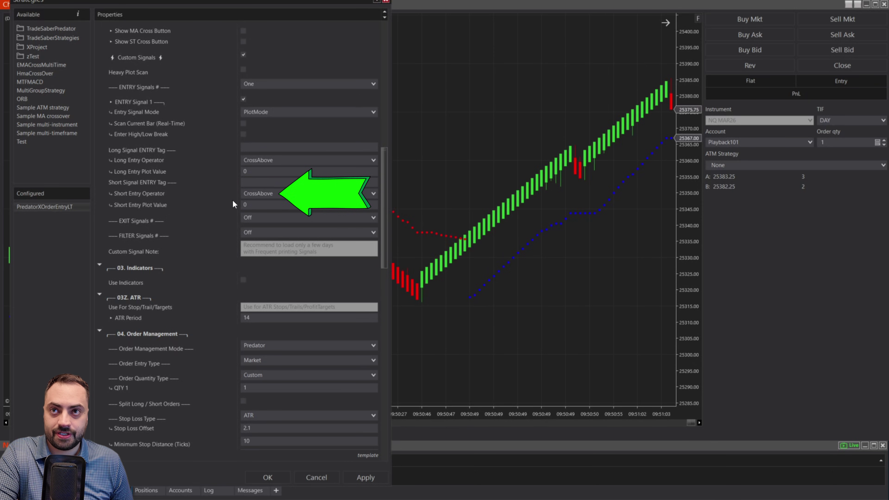
left_click(352, 476)
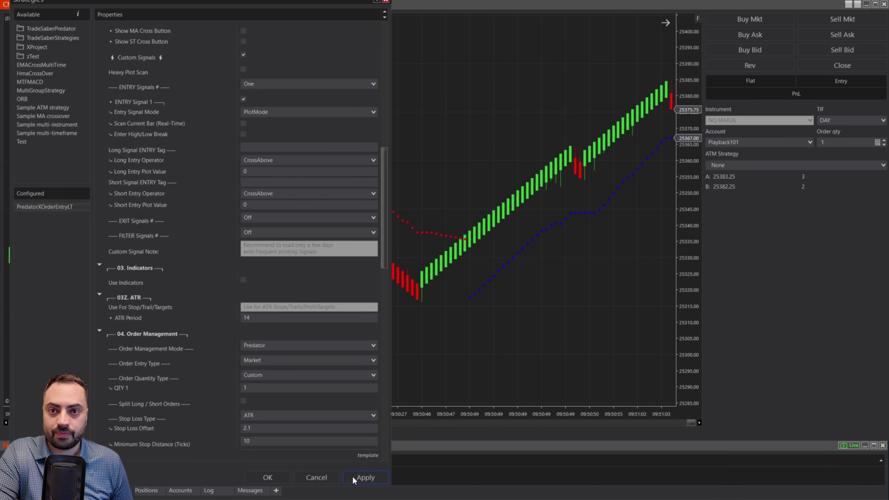
left_click(271, 475)
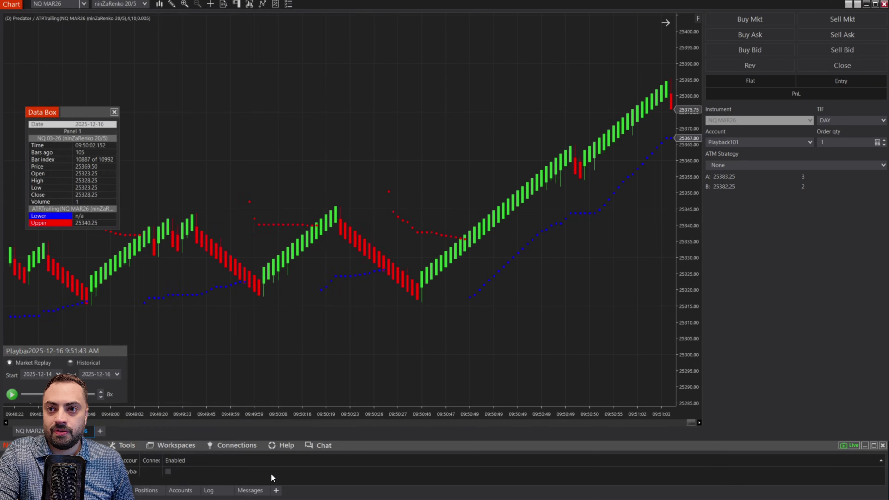
- Enable the strategy and assign ATRTrailing - Lower as the long plot and ATRTrailing - Upper as the short plot for ENTRY1 Signal
left_click(168, 471)
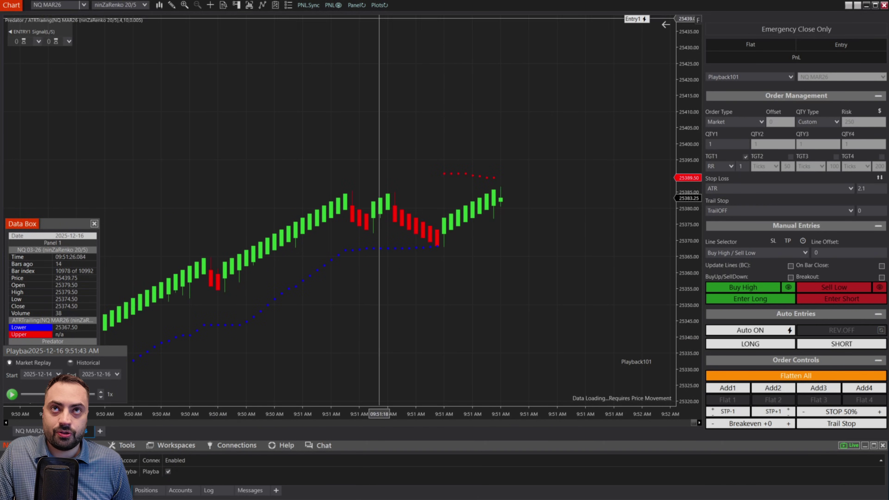
left_click(38, 41)
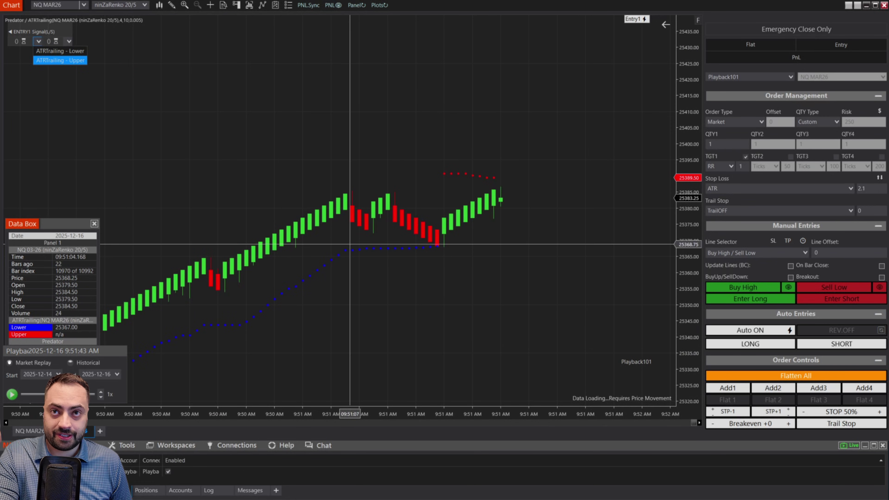
left_click(65, 52)
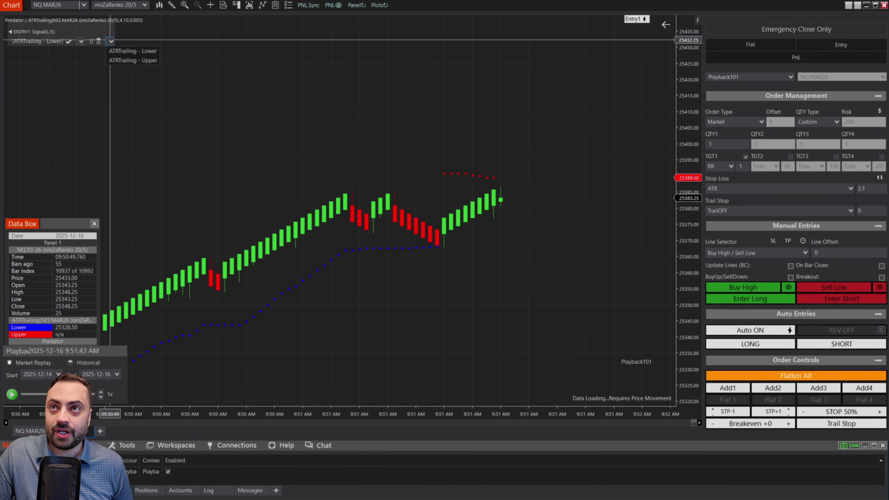
left_click(111, 41)
left_click(133, 60)
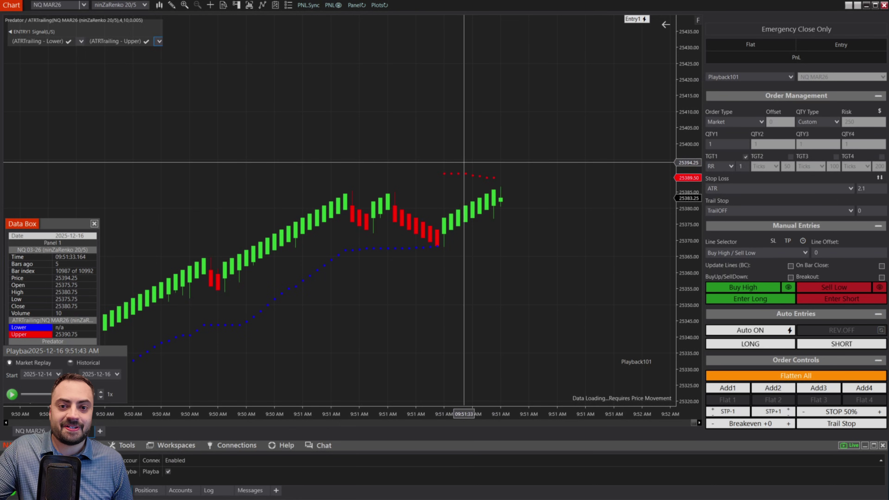
- Run the market replay at up to 3x to test the ATRTrailing entries, and pause it once a long trade opens
scroll(492, 269, "down", 3)
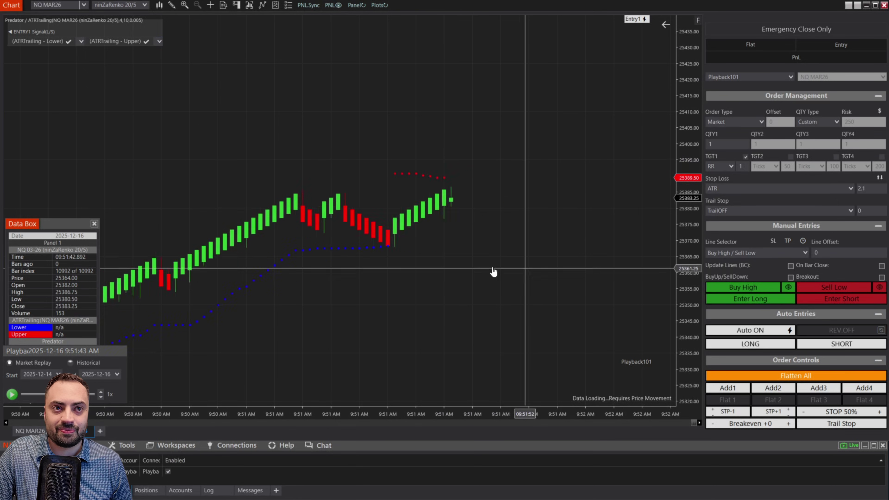
left_click(12, 394)
left_click(101, 391)
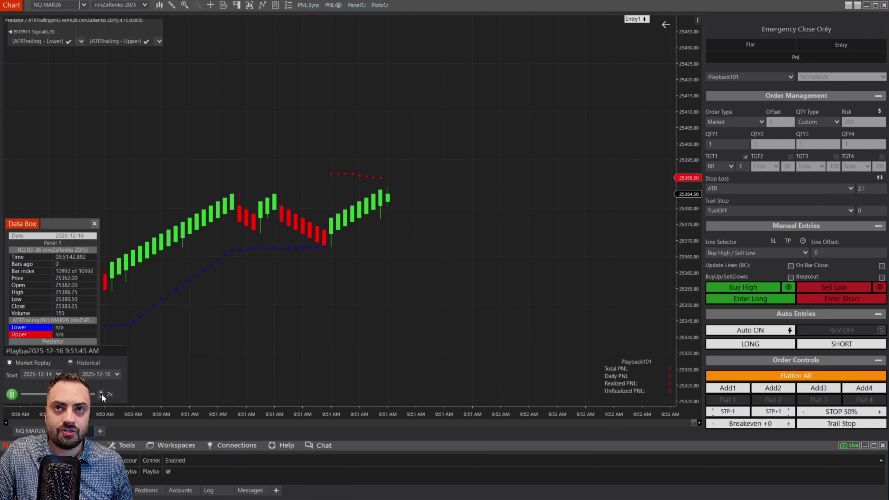
left_click(101, 392)
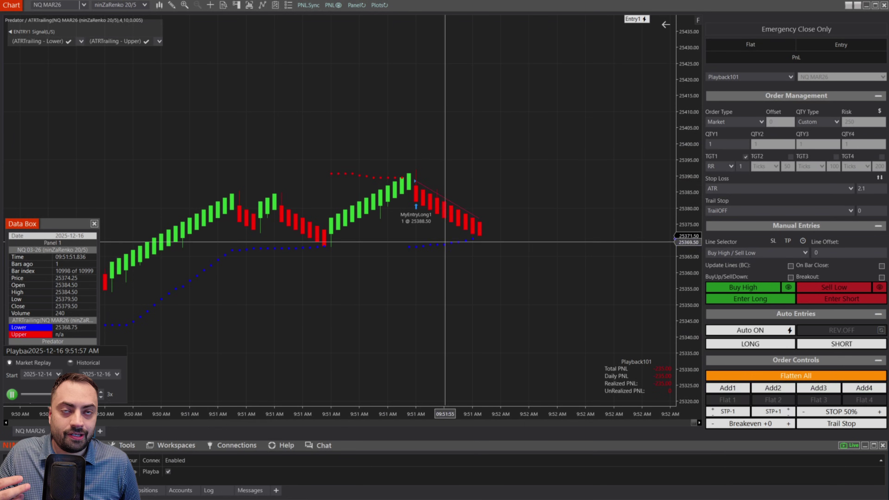
left_click_drag(521, 304, 411, 266)
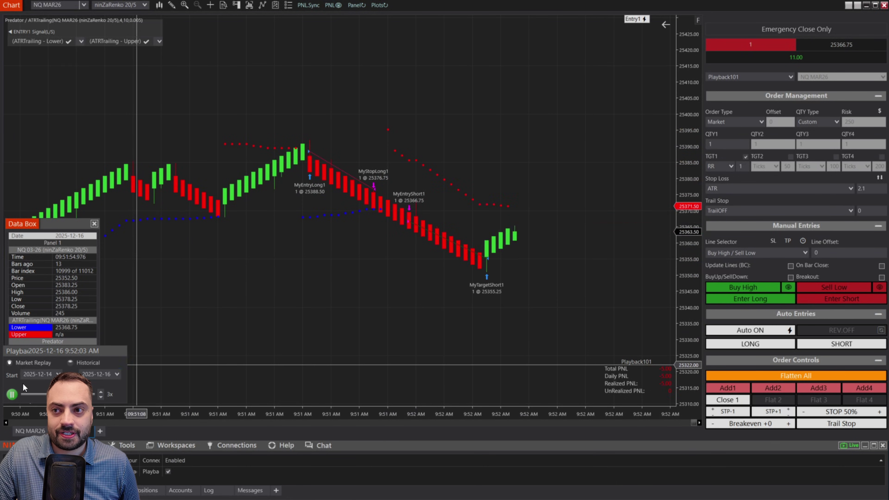
left_click(12, 394)
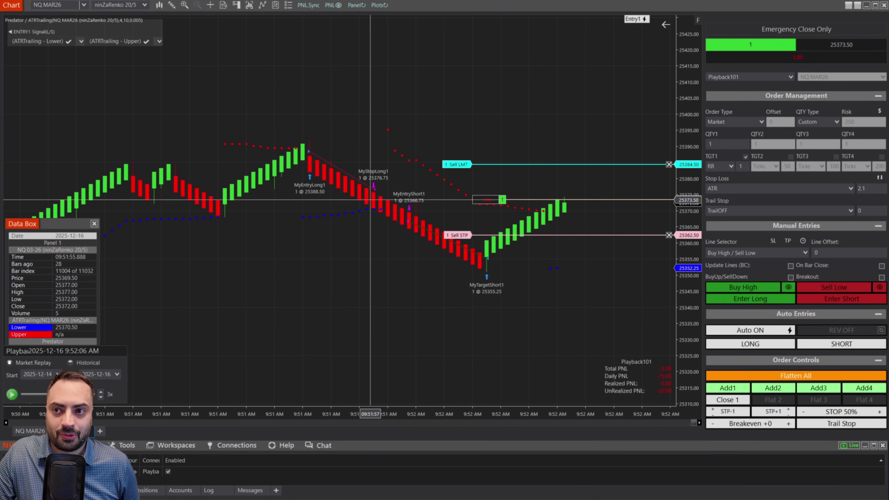
- Resume the market replay of the ATRTrailing entries and pause it once the open long trades have closed
left_click(12, 394)
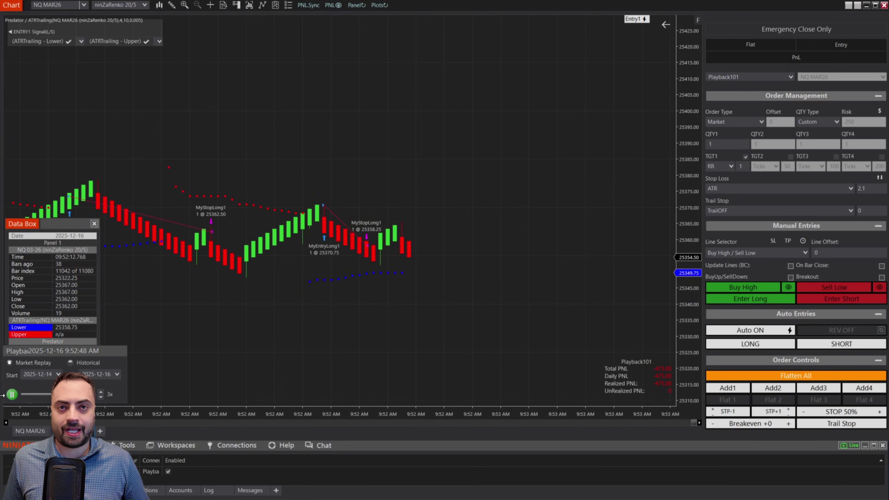
left_click(12, 394)
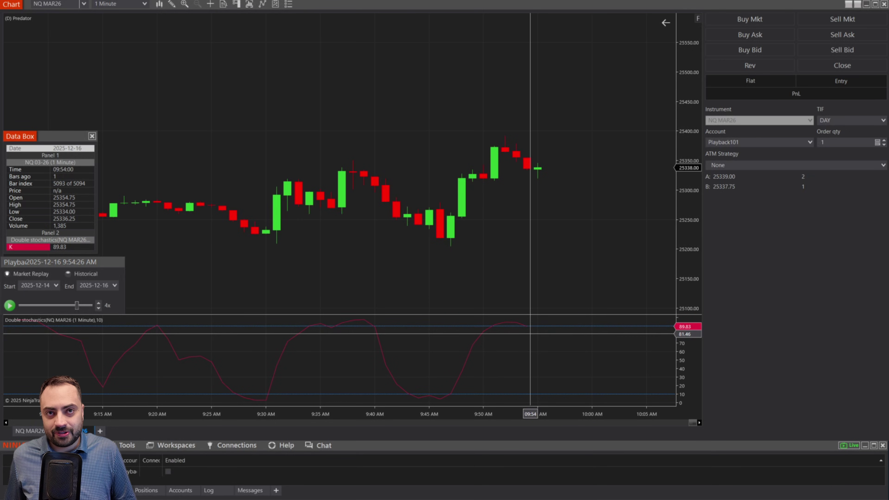
- Open the Double stochastics chart's strategy settings and set ENTRY Signal 1's Long Entry Operator to CrossAbove with a plot value of 10
scroll(530, 333, "down", 1)
right_click(534, 204)
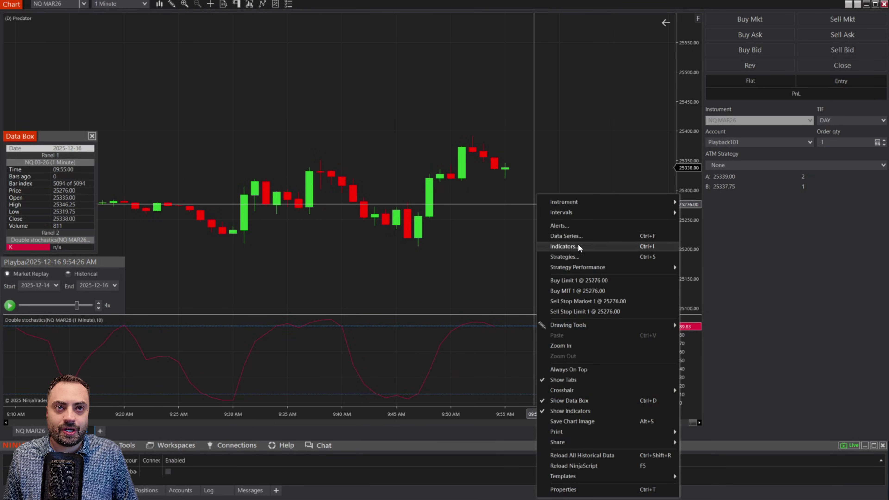
left_click(577, 258)
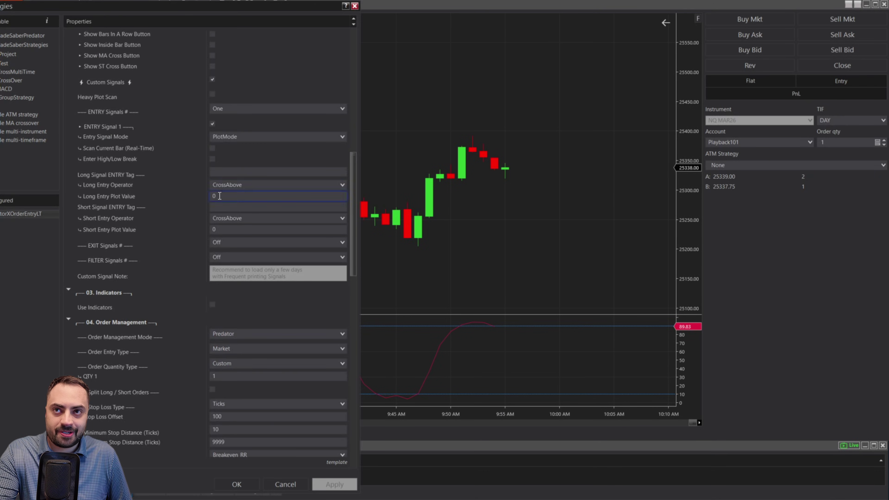
left_click(234, 184)
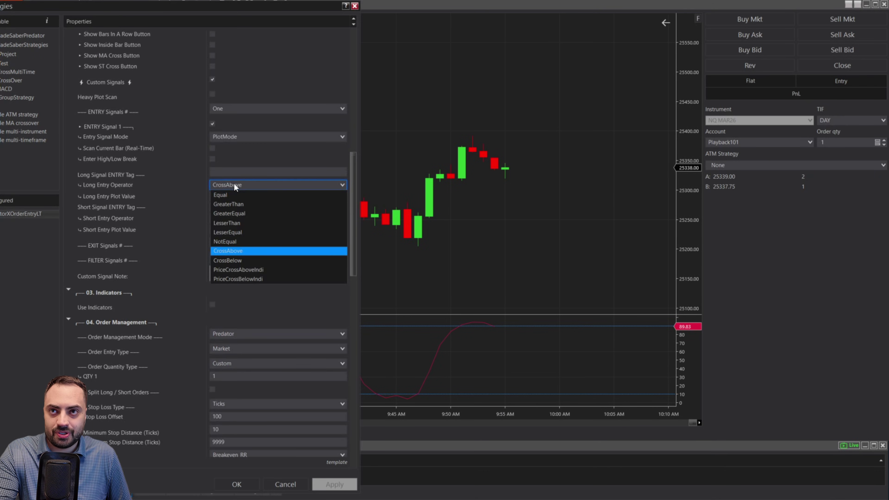
left_click(236, 251)
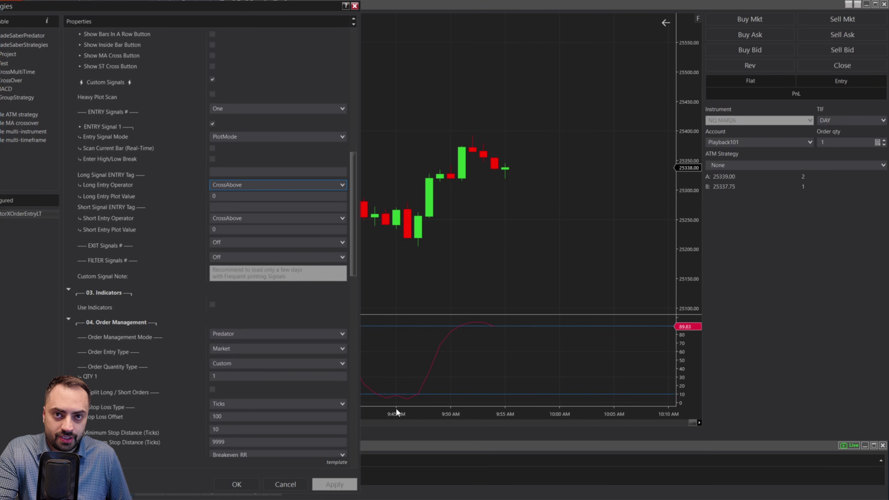
left_click(219, 197)
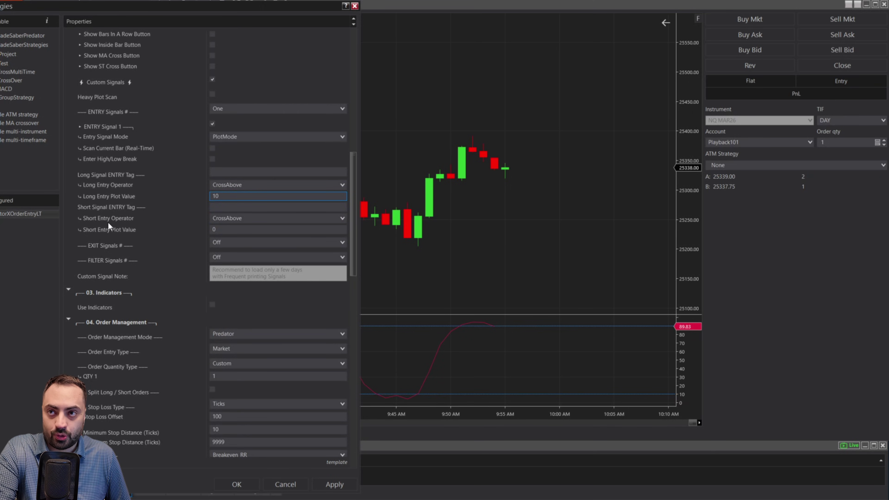
- Set the Short Entry Operator to CrossBelow with a plot value of 90, and apply and accept the strategy settings
left_click(218, 218)
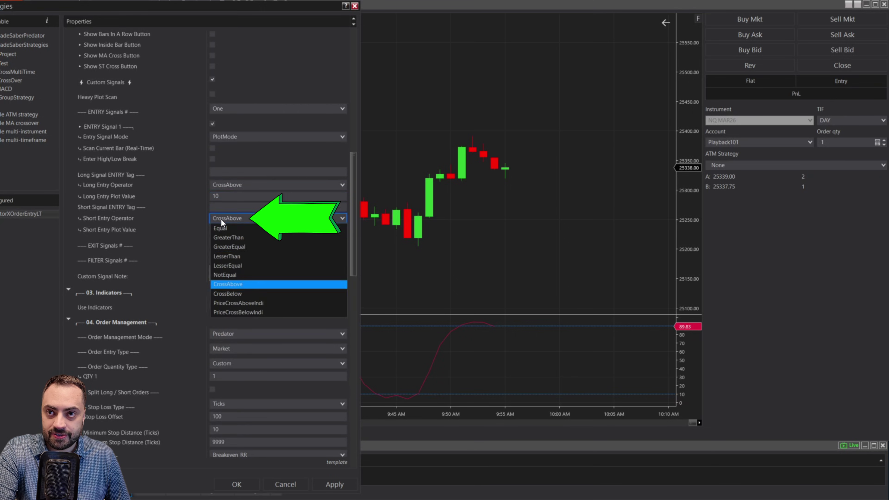
left_click(239, 294)
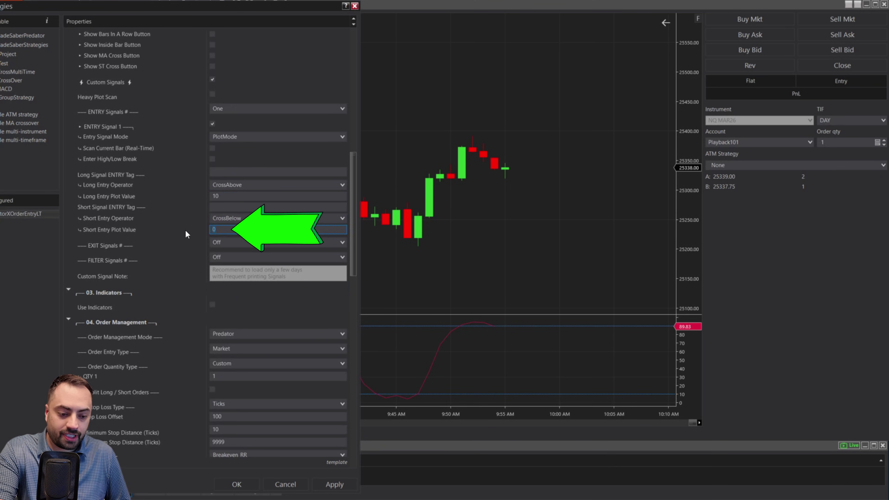
type("90")
left_click(329, 484)
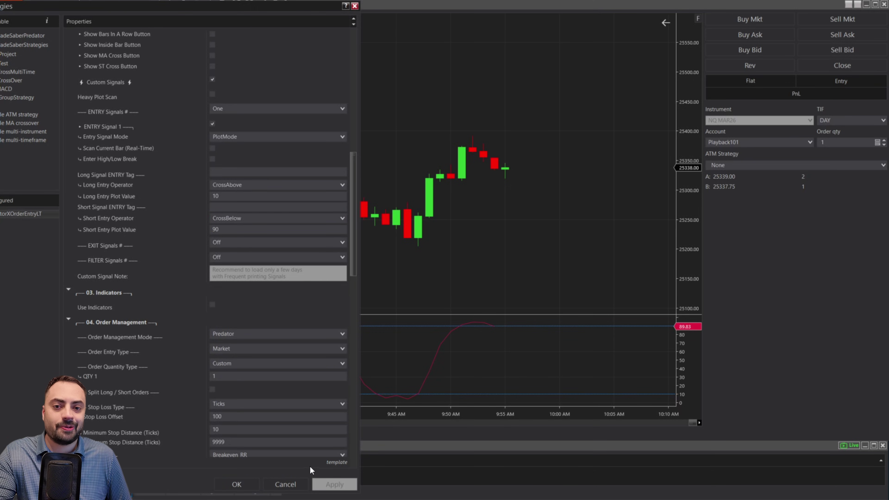
left_click(251, 486)
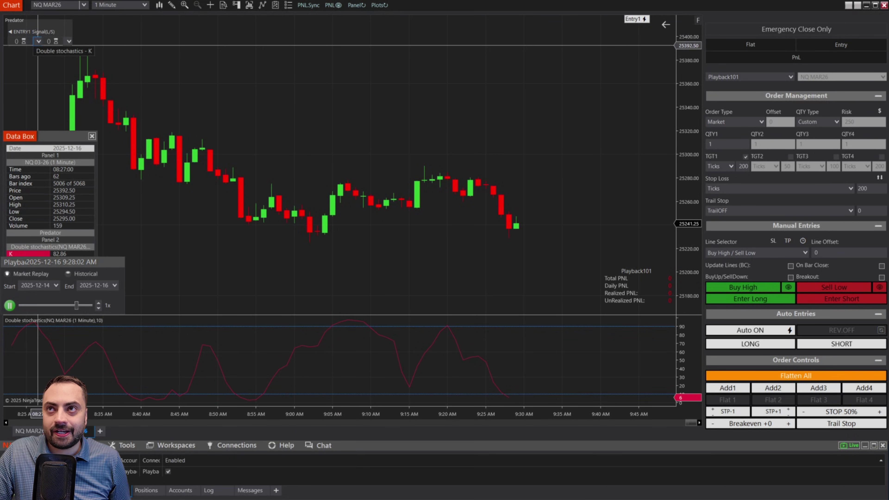
- Assign Double stochastics - K as both the long and the short plot for ENTRY1 Signal
left_click(51, 49)
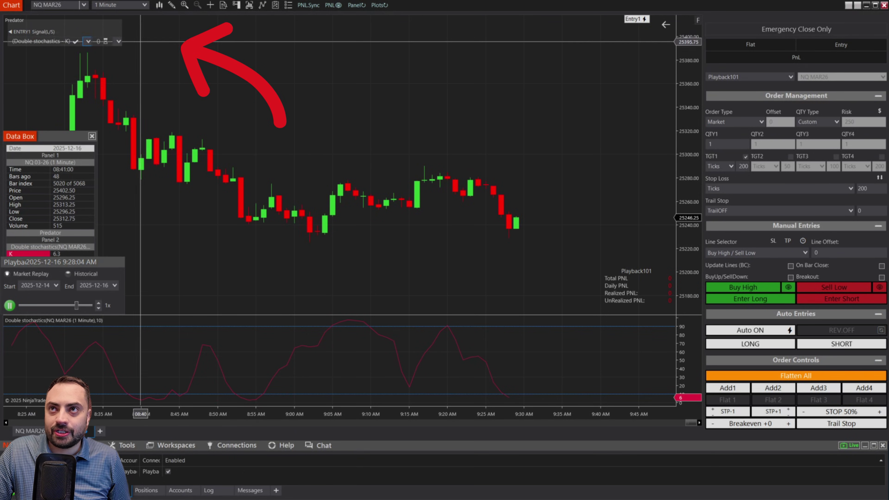
left_click(118, 41)
left_click(139, 50)
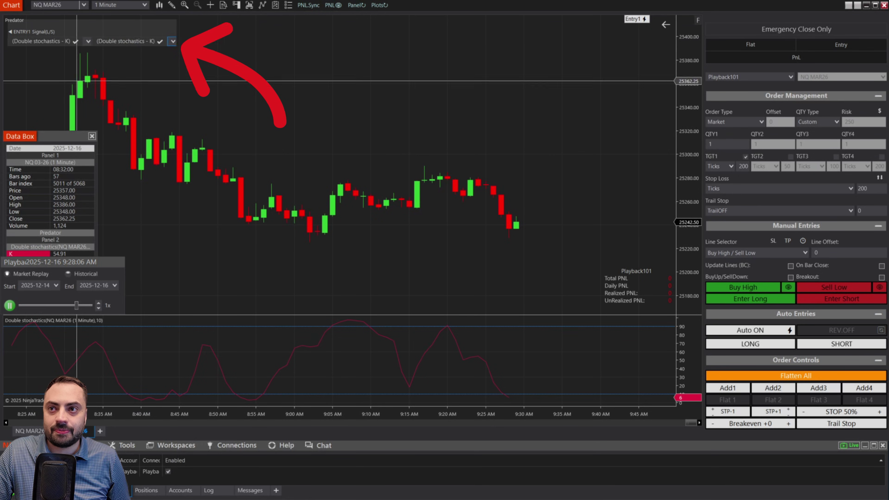
- Speed up the running market replay to 15x to test the Double stochastics entries
left_click(98, 303)
left_click(98, 303)
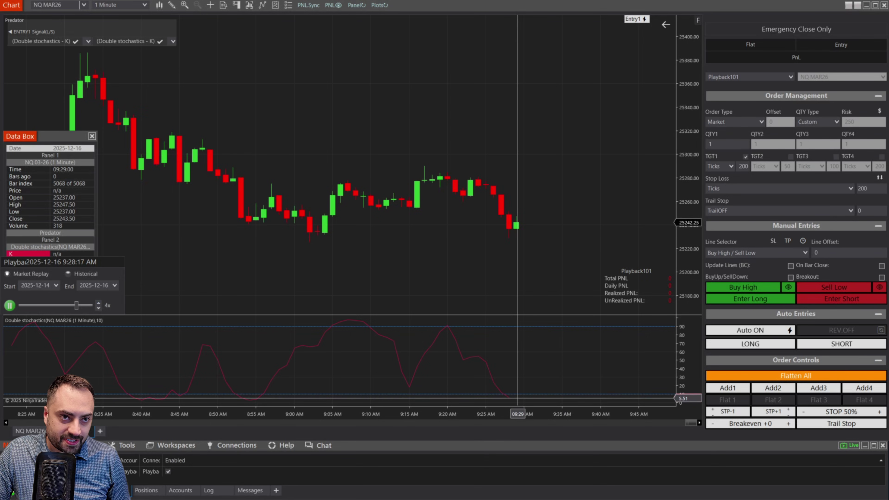
left_click(97, 304)
left_click(97, 303)
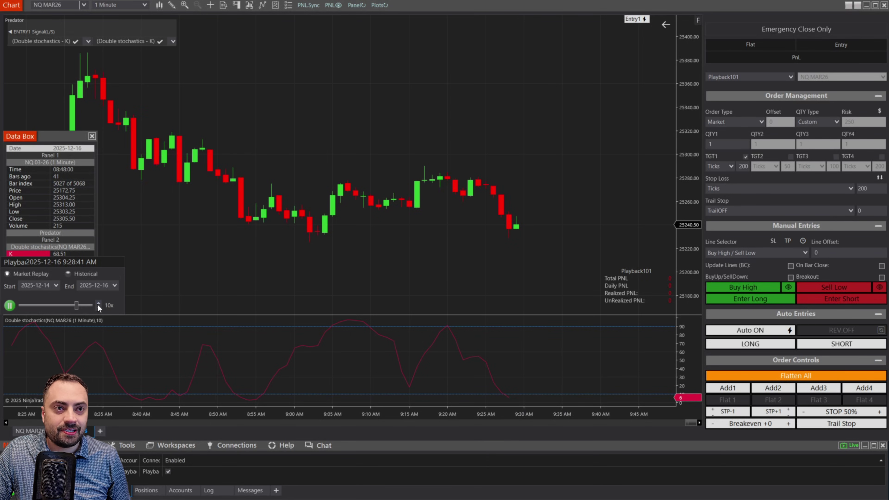
- Check the target and stop settings under Order Management and leave that section collapsed
left_click(878, 96)
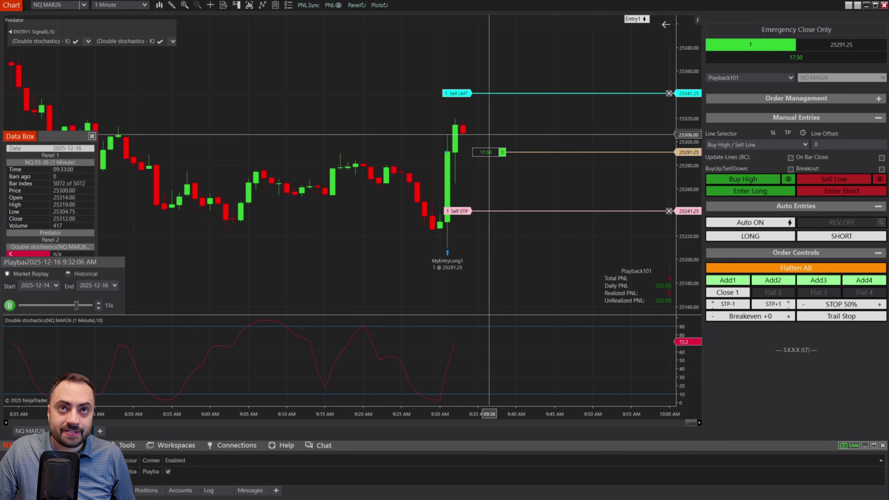
left_click(877, 98)
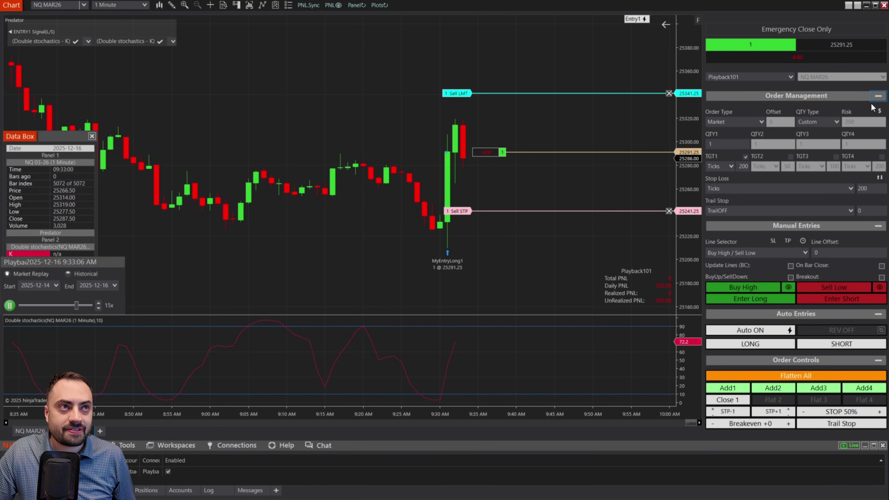
left_click(878, 97)
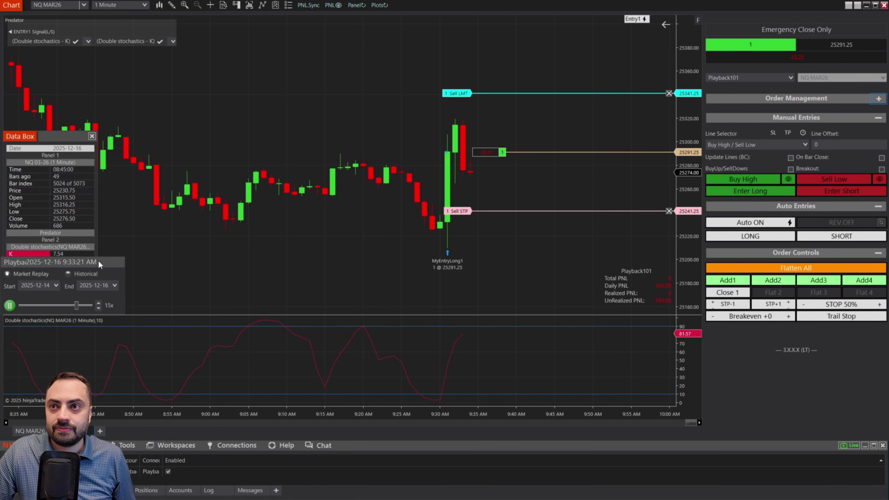
- Raise the replay speed up to 100x to play through the long and short trades, and pause the replay
left_click(98, 305)
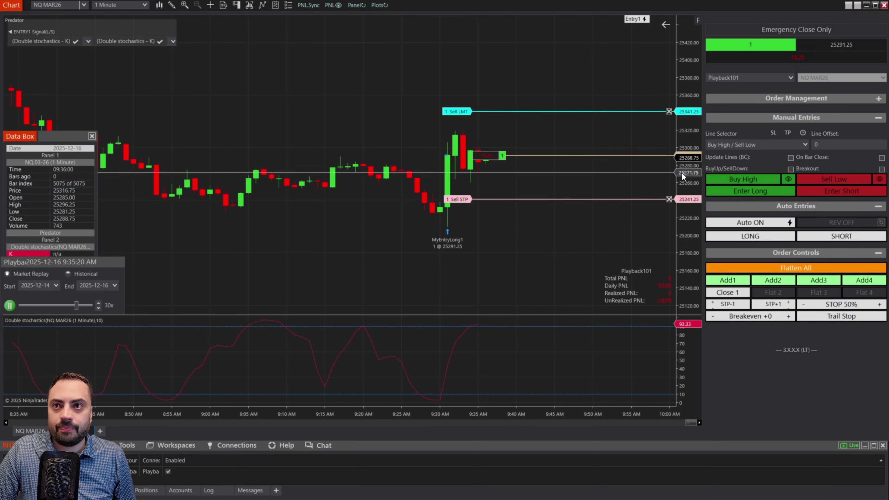
left_click(99, 303)
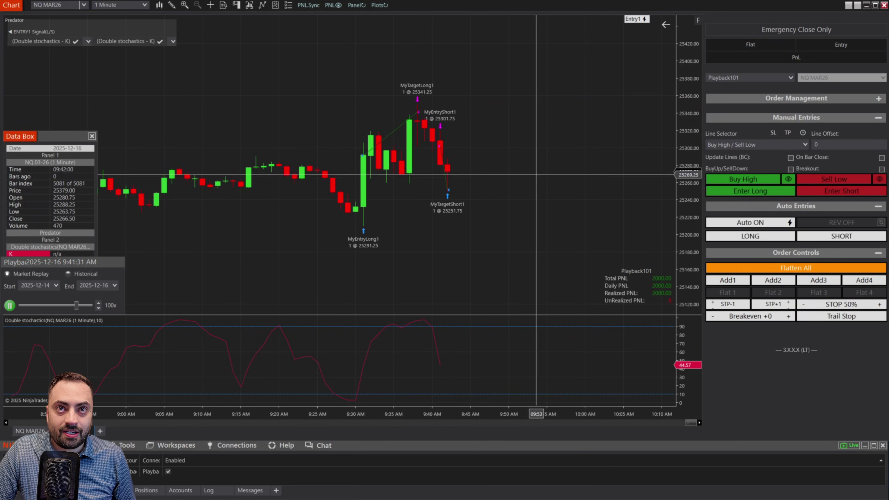
left_click(10, 306)
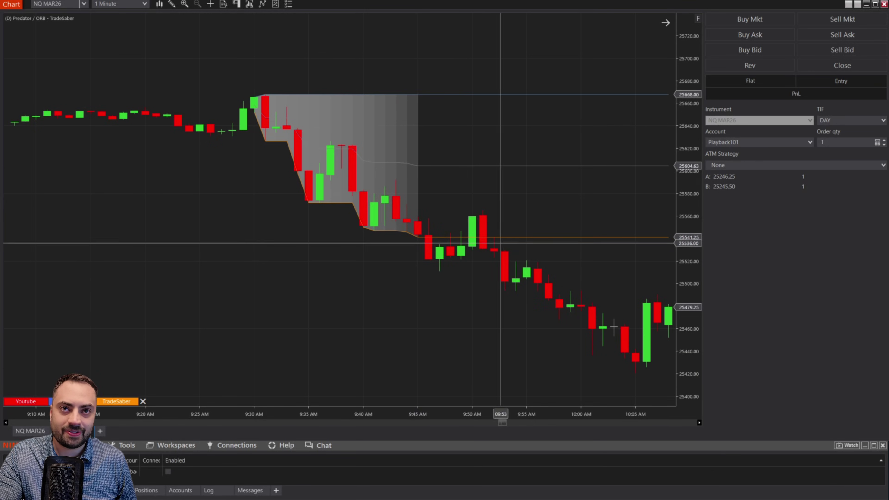
- Open the ORB chart's strategy settings and set the Long Entry Operator to PriceCrossAboveIndi and the Short Entry Operator to PriceCrossBelowIndi
right_click(426, 331)
left_click(455, 88)
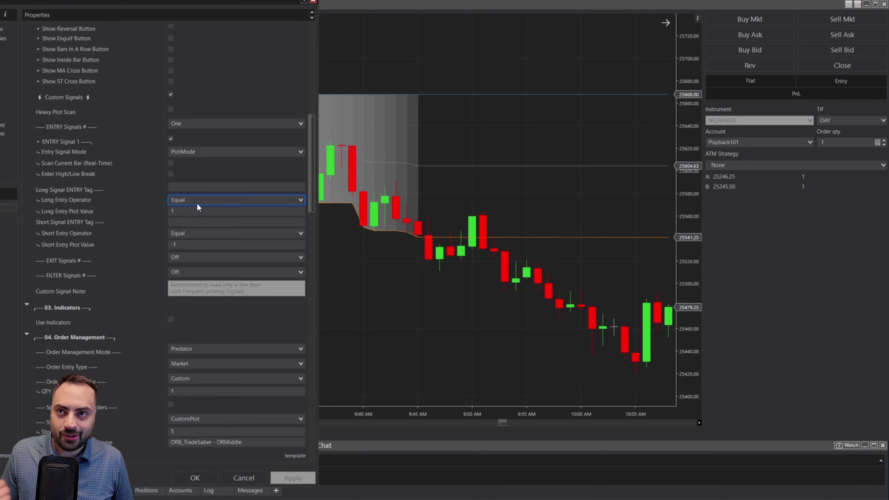
left_click(197, 201)
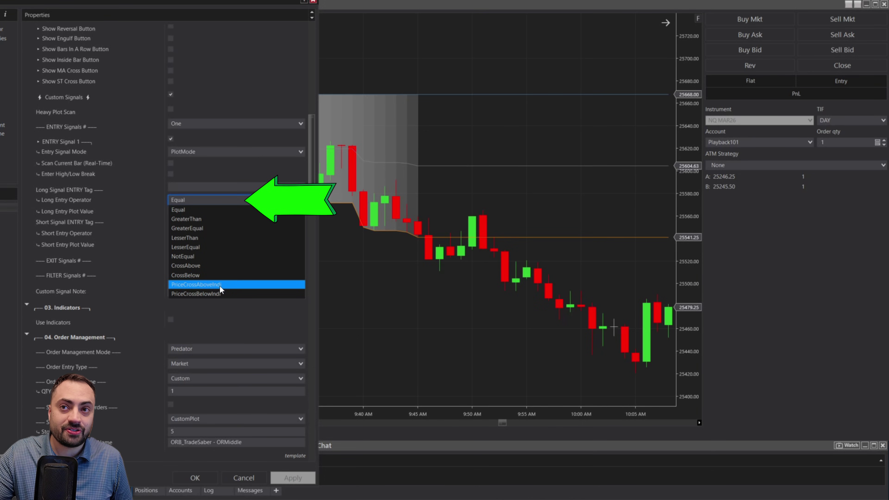
key("Escape")
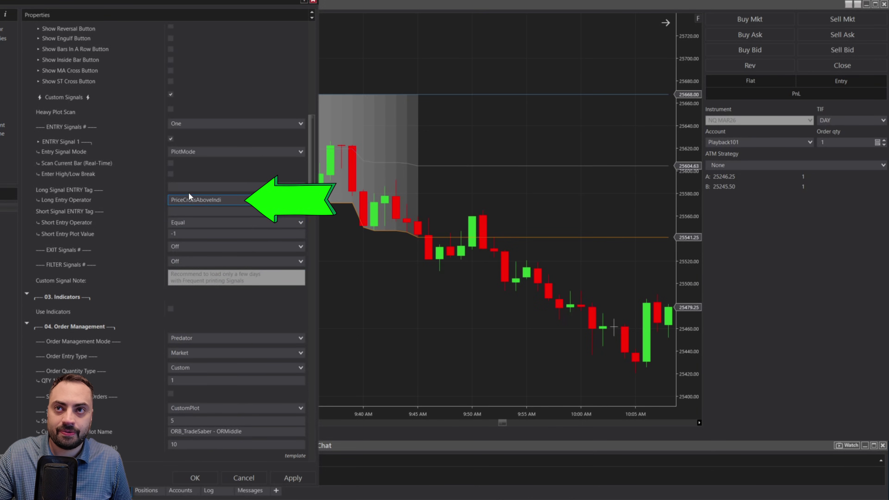
left_click(186, 223)
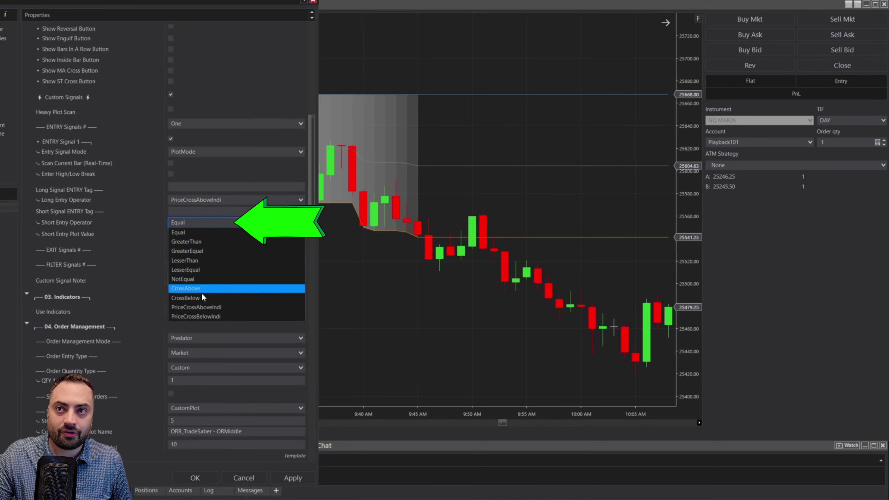
left_click(192, 317)
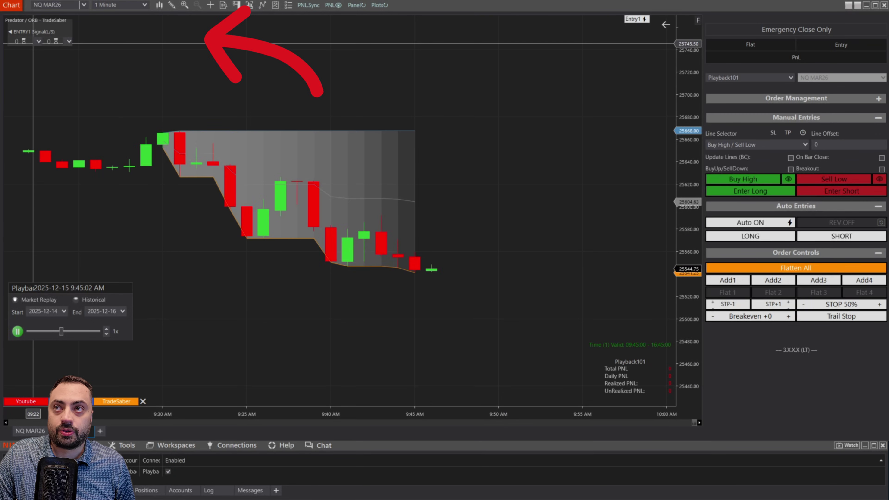
- Assign ORB_TradeSaber - ORHigh as the long plot and ORB_TradeSaber - ORLow as the short plot for ENTRY1 Signal
left_click(38, 41)
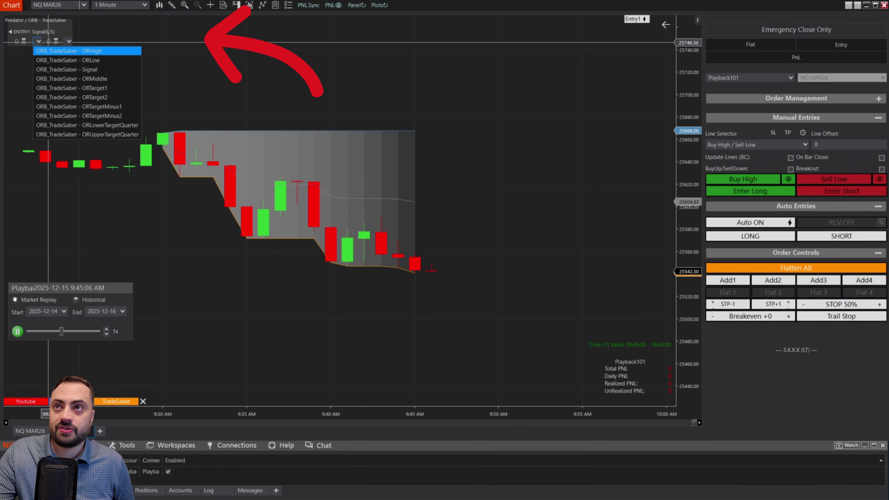
left_click(80, 50)
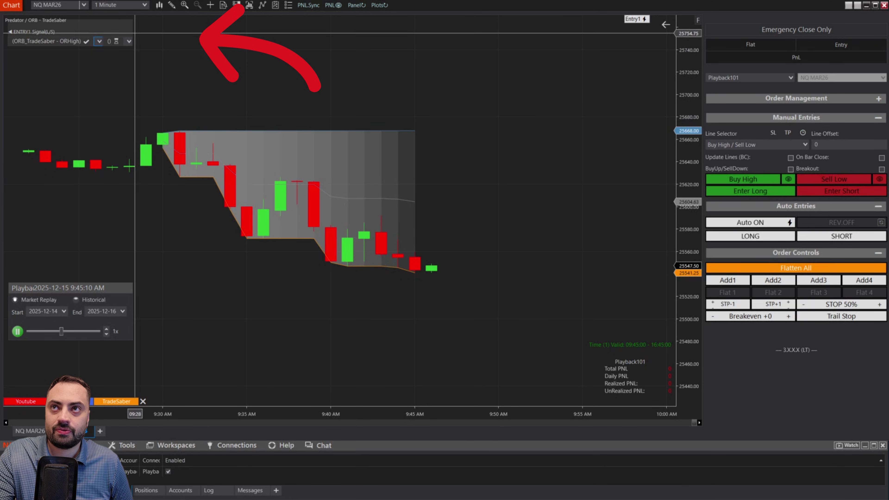
left_click(128, 41)
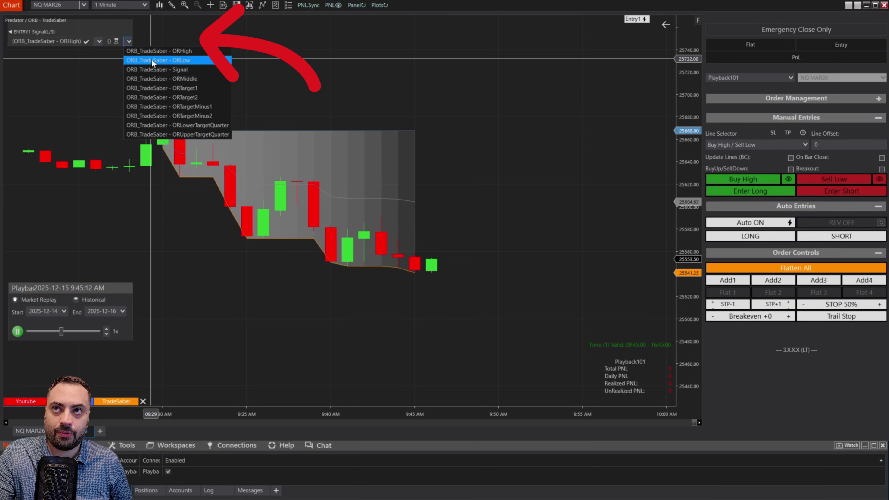
left_click(195, 60)
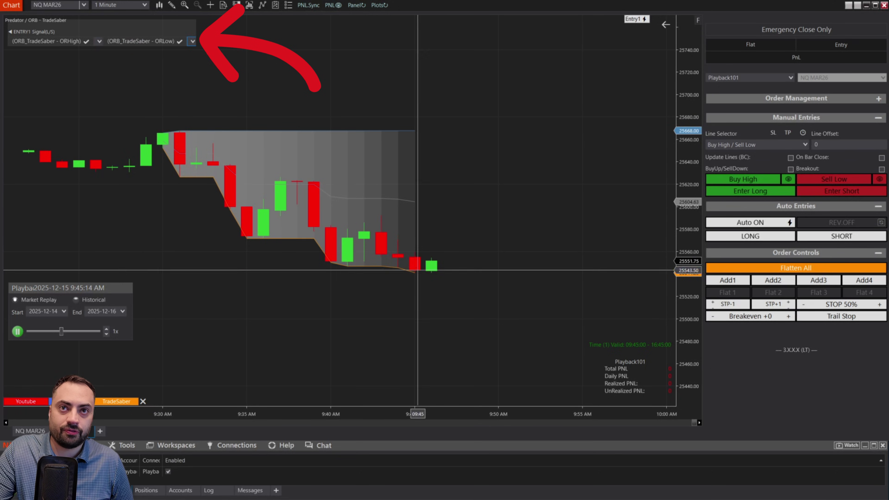
- Speed up the market replay to 50x to test the opening range breakout entries, and pause it once the short trade closes
left_click(106, 329)
left_click(106, 328)
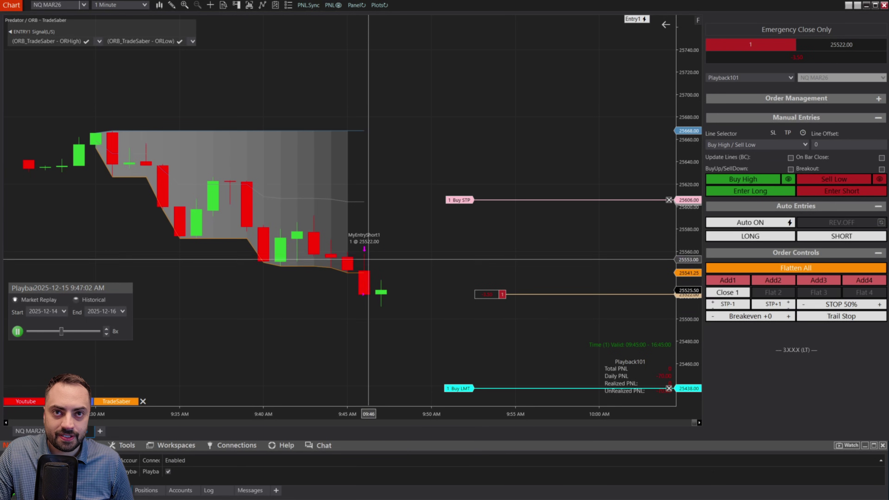
left_click(106, 328)
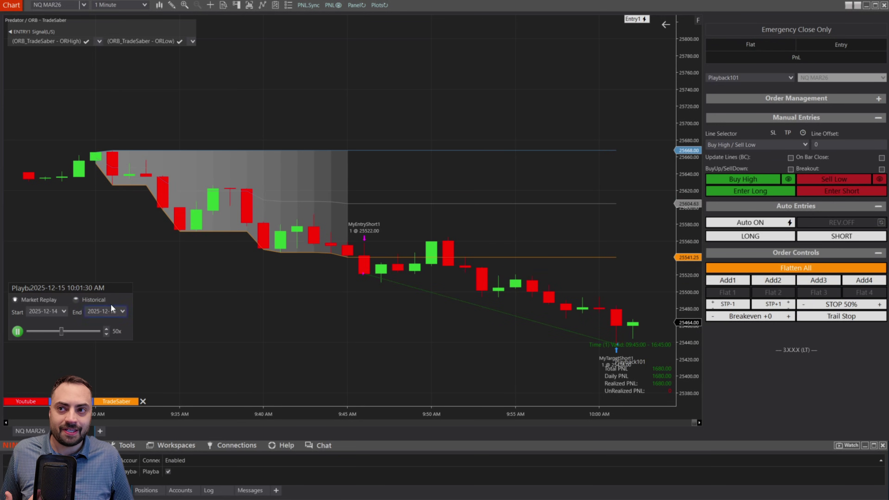
left_click(21, 332)
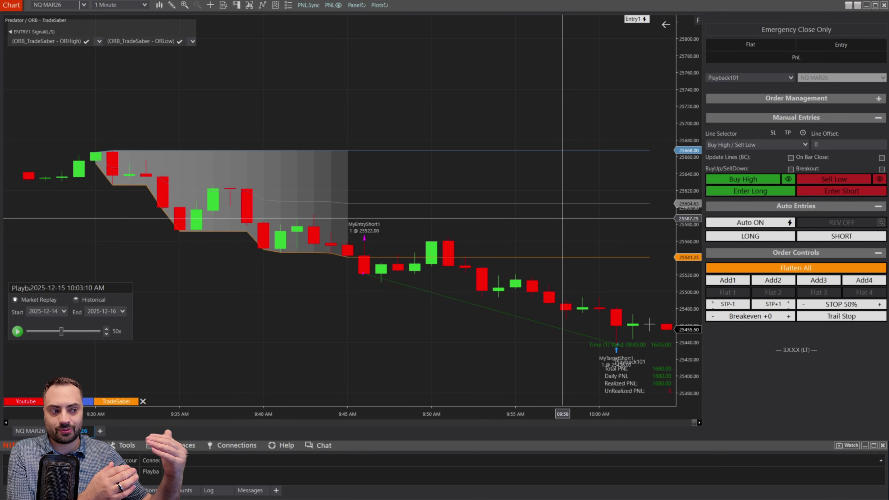
- Disable the Predator strategy on the ORB chart
left_click(168, 472)
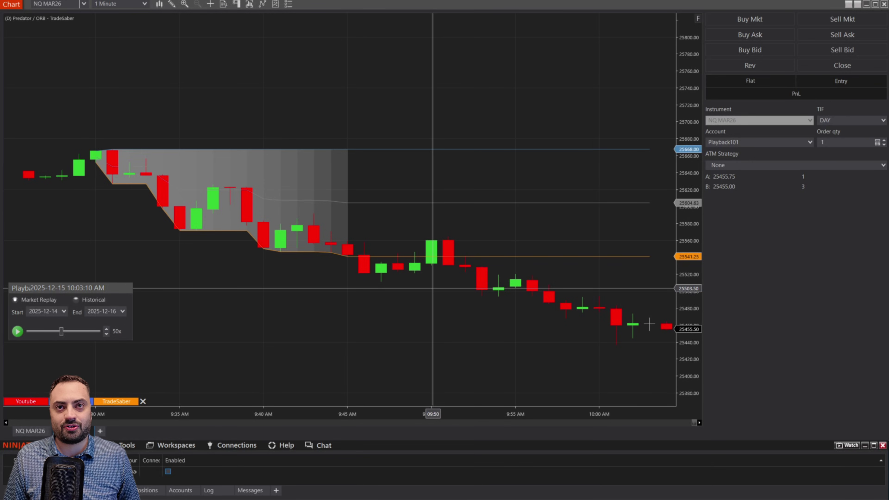
scroll(379, 327, "down", 2)
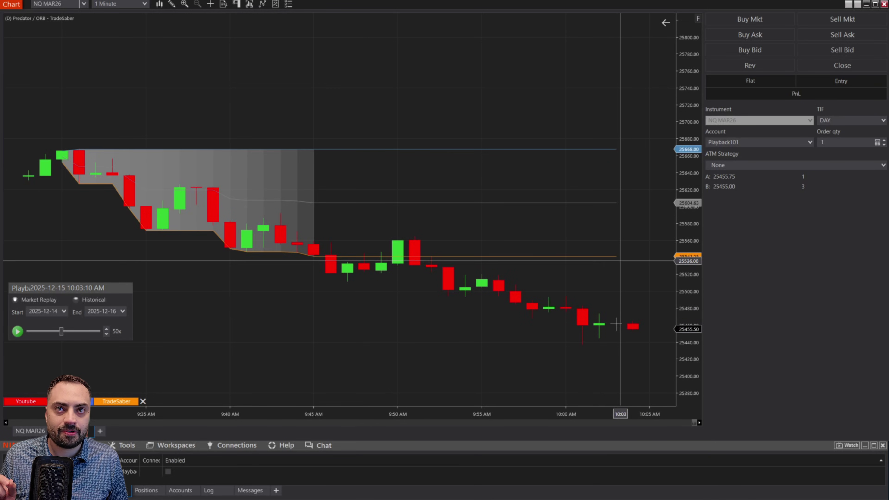
- Set the ORB_TradeSaber indicator's Calculate option to On price change and apply it to the chart
mouse_move(612, 414)
left_mouse_down()
mouse_move(597, 414)
mouse_move(605, 414)
left_mouse_up()
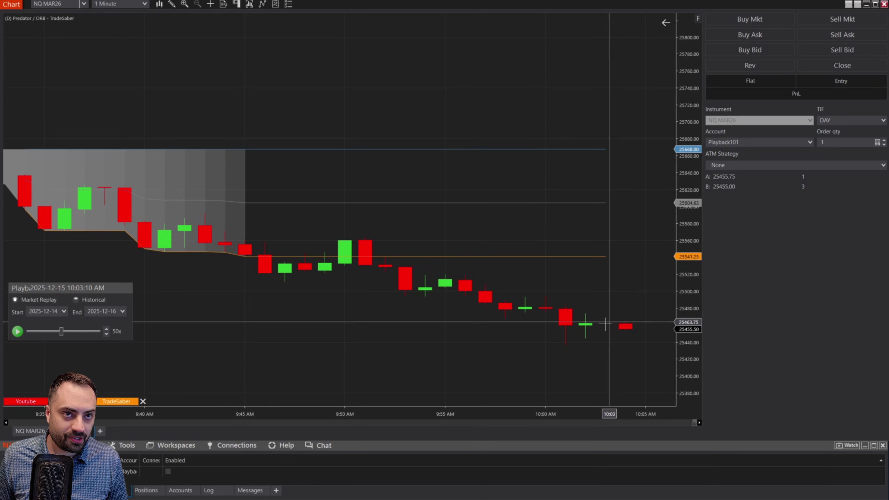
right_click(614, 272)
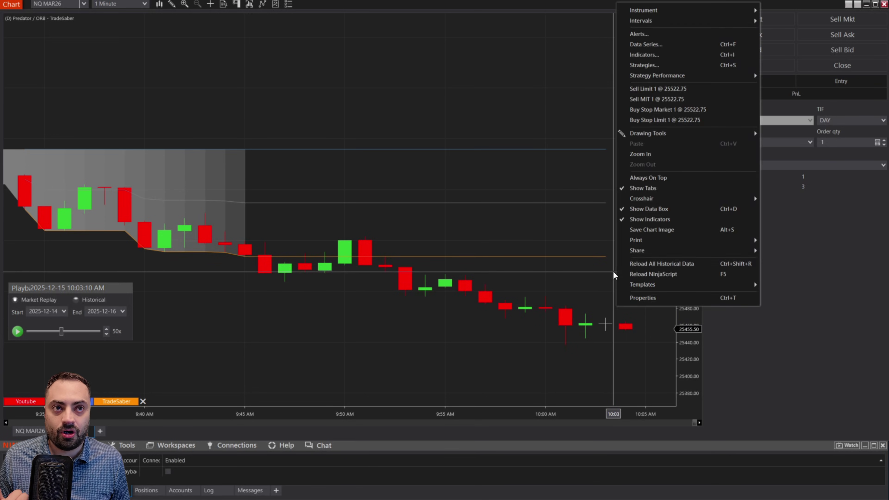
left_click(650, 56)
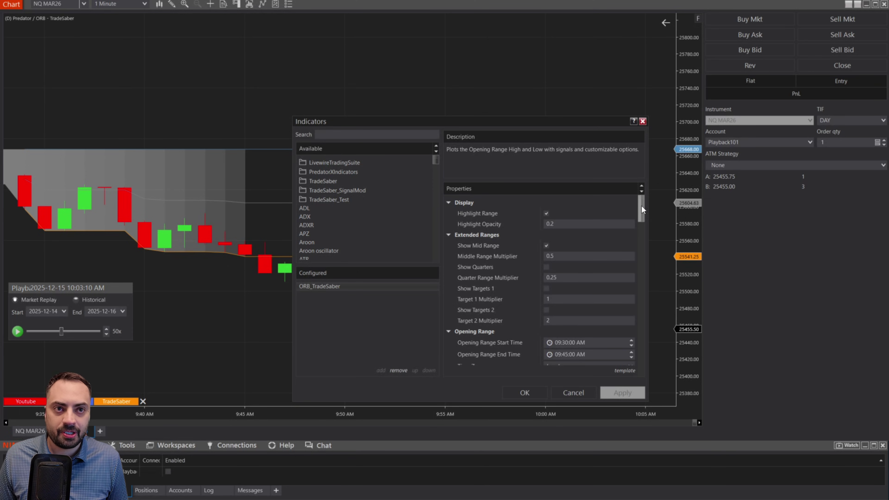
left_click_drag(641, 206, 635, 335)
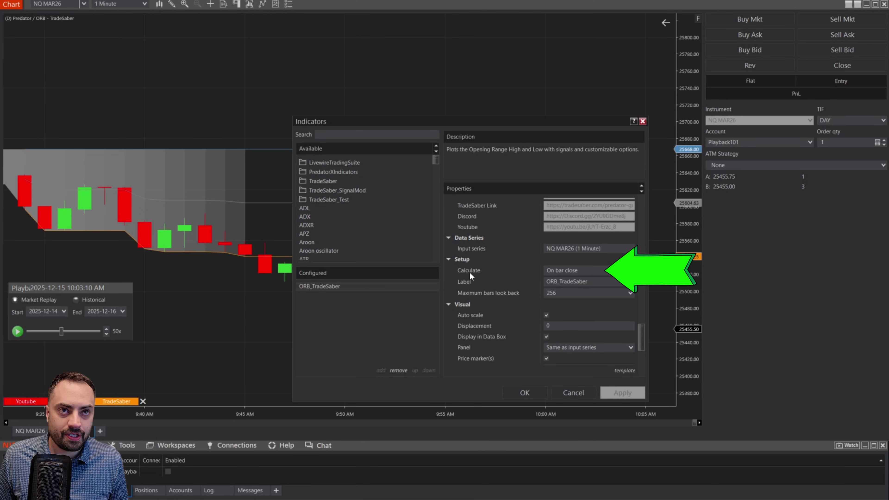
left_click(556, 273)
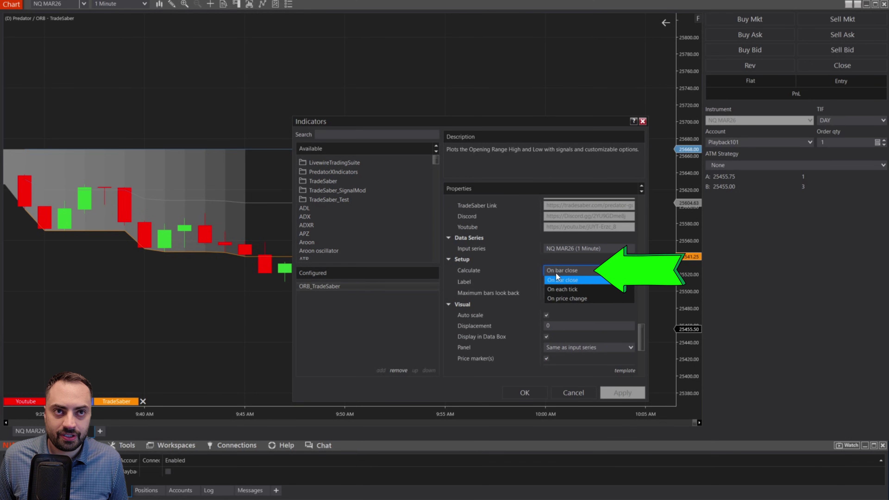
left_click(573, 298)
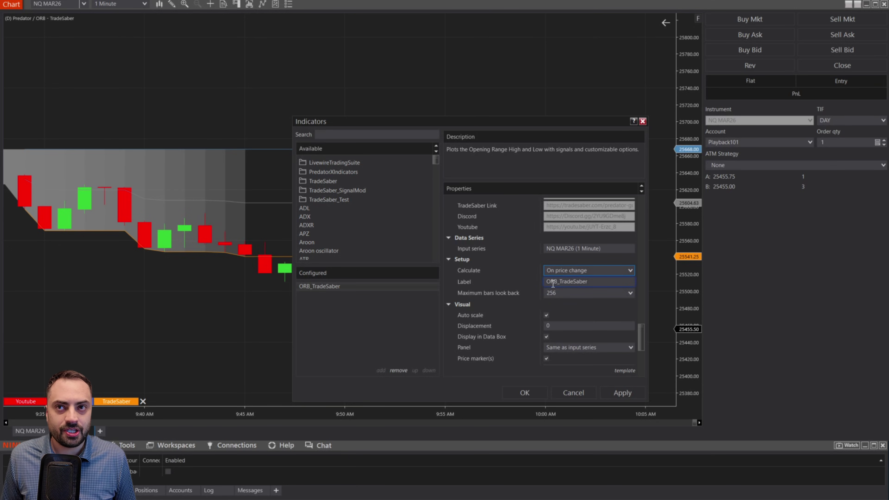
left_click(622, 393)
key("Return")
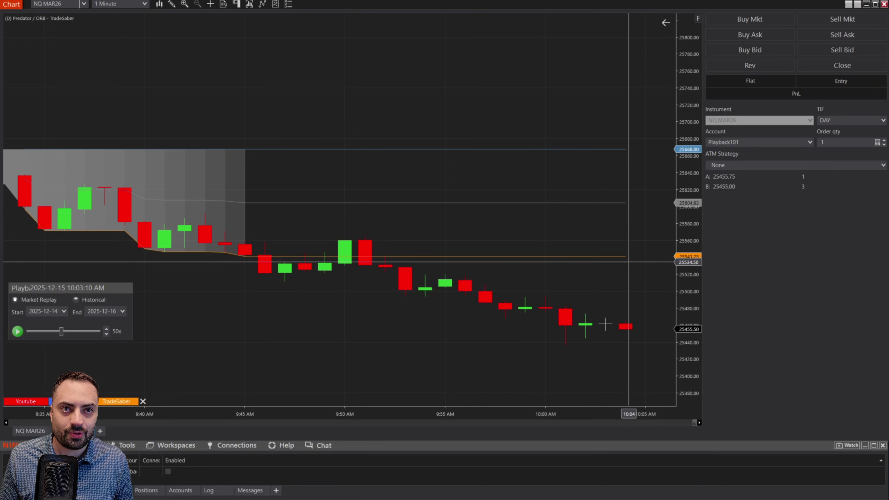
- Enable Scan Current Bar (Real-Time) for ENTRY Signal 1 in the Predator strategy settings
right_click(239, 291)
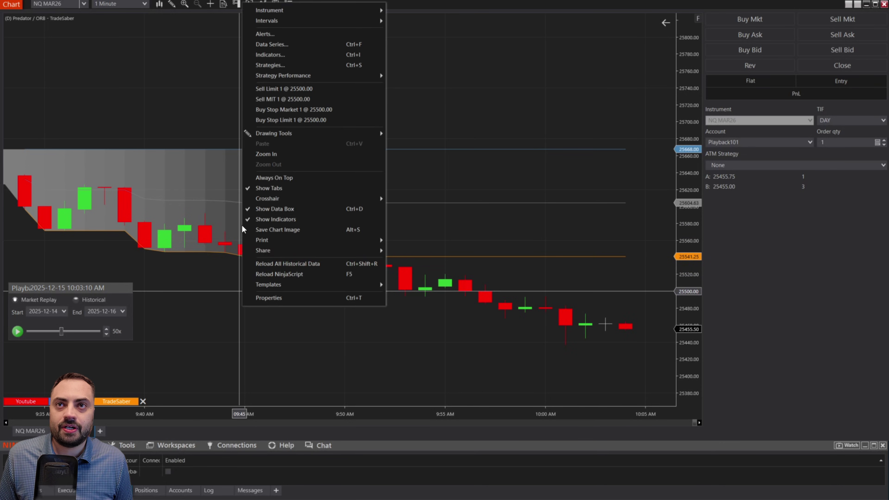
left_click(265, 66)
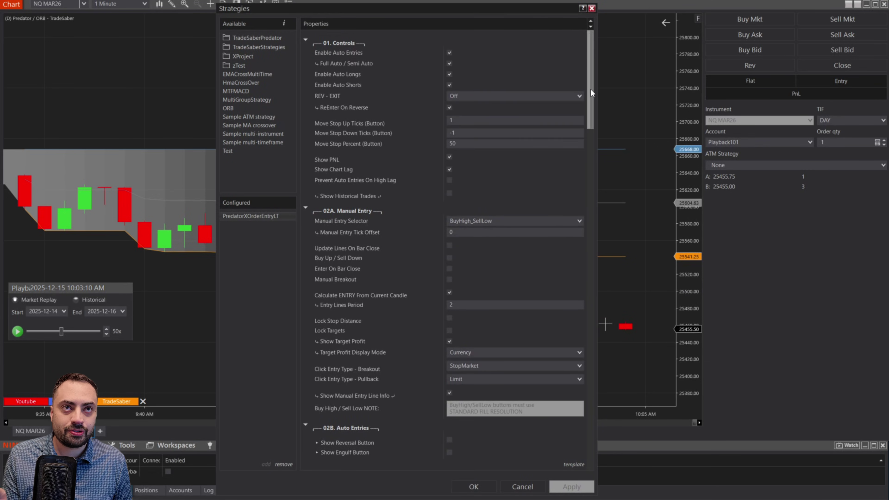
left_click_drag(590, 89, 583, 170)
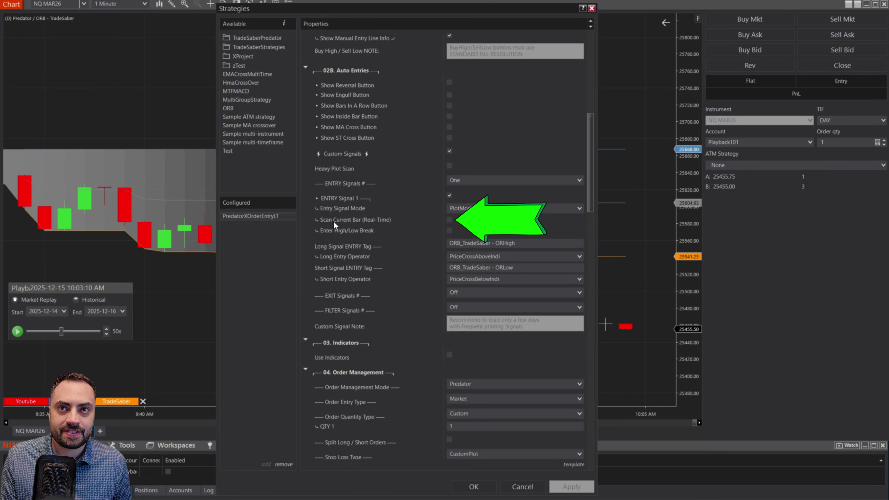
left_click(448, 220)
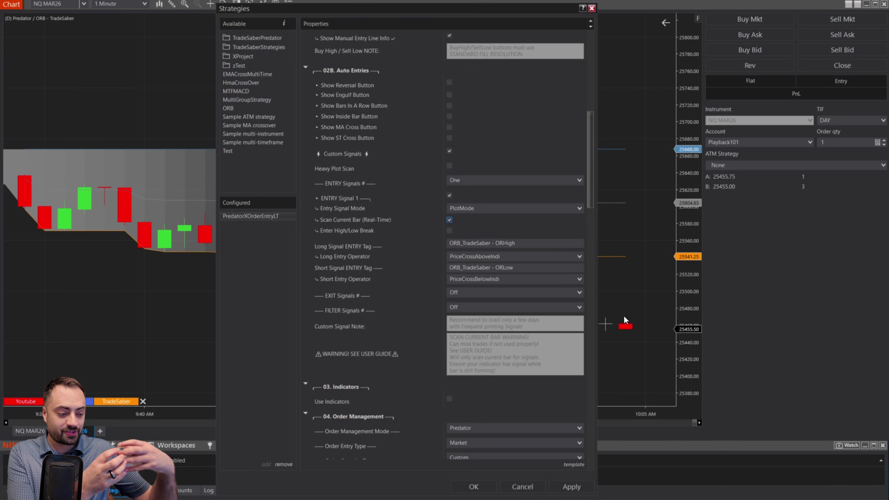
left_click(493, 245)
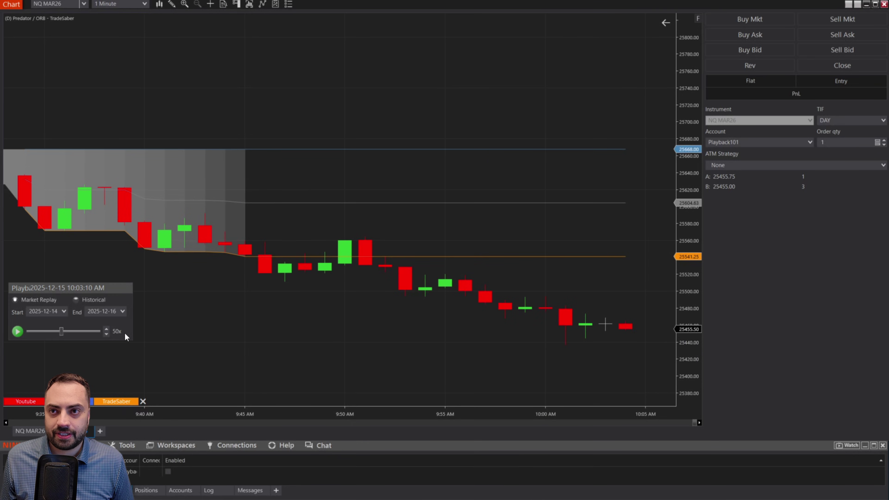
- Return the market replay to 9:45:00 AM on 2025-12-15 and start playback with the Predator strategy enabled
right_click(125, 333)
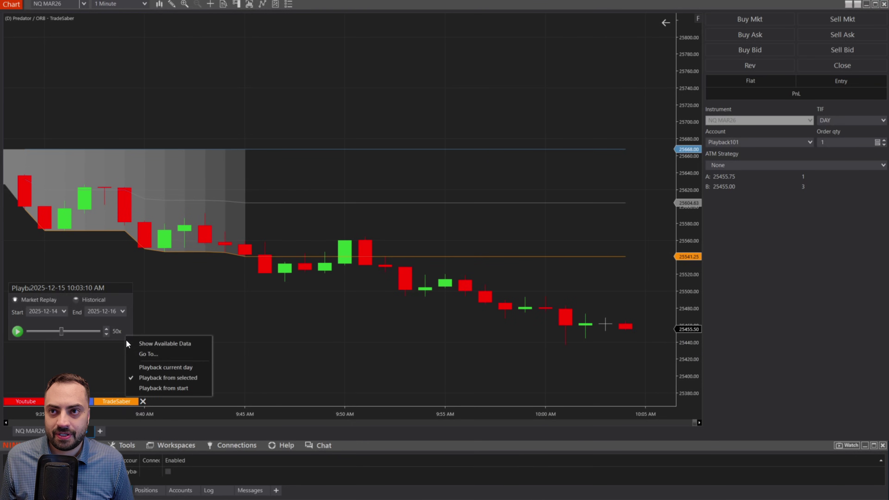
left_click(157, 351)
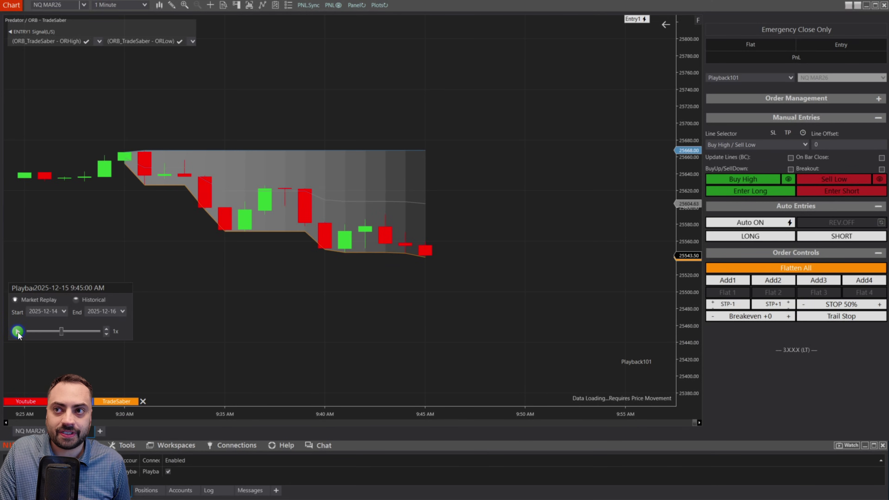
left_click(18, 331)
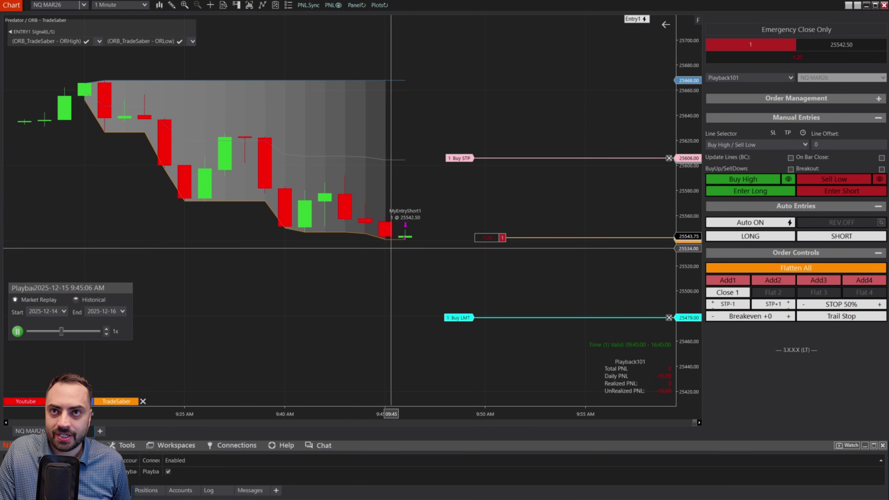
- Speed up the market replay to 4x to test the real-time opening range short entry, and pause it while the trade is open
left_click(107, 329)
left_click(106, 329)
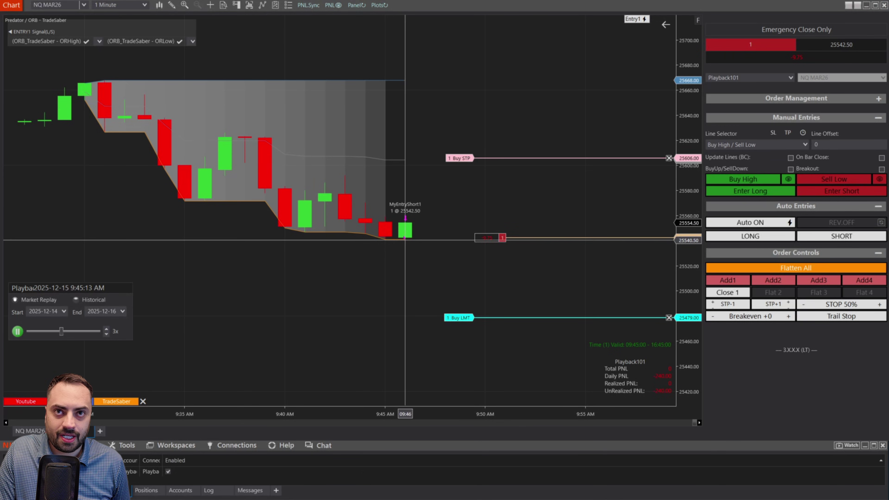
left_click(107, 334)
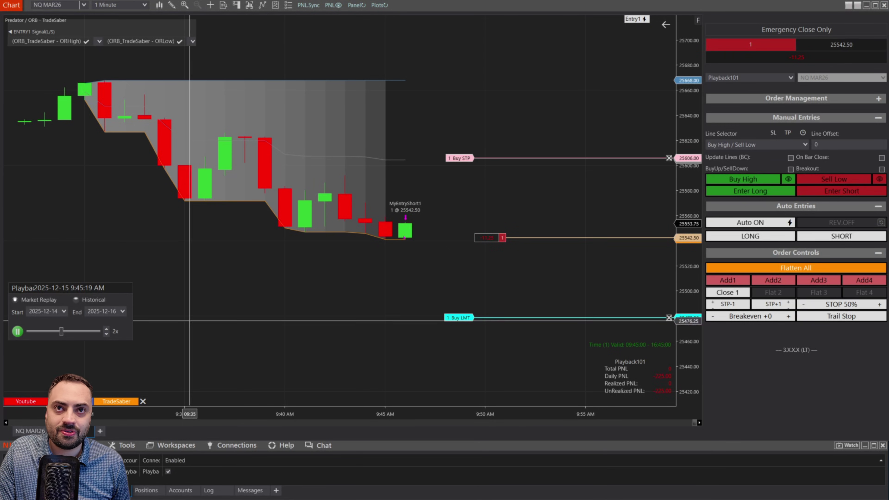
left_click_drag(682, 327, 682, 316)
scroll(555, 280, "up", 3)
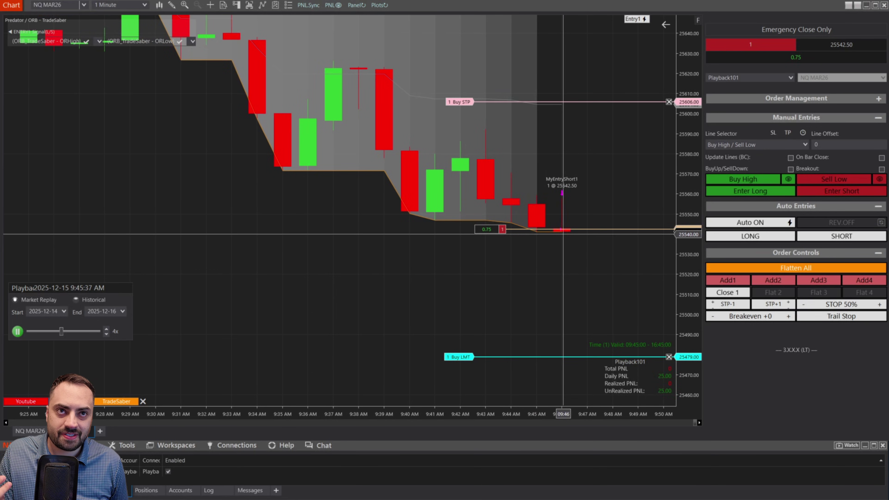
double_click(692, 174)
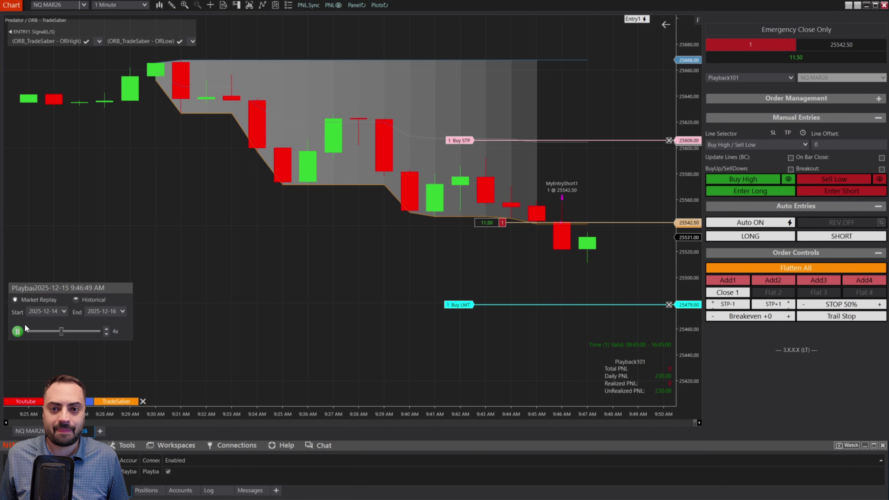
left_click(17, 330)
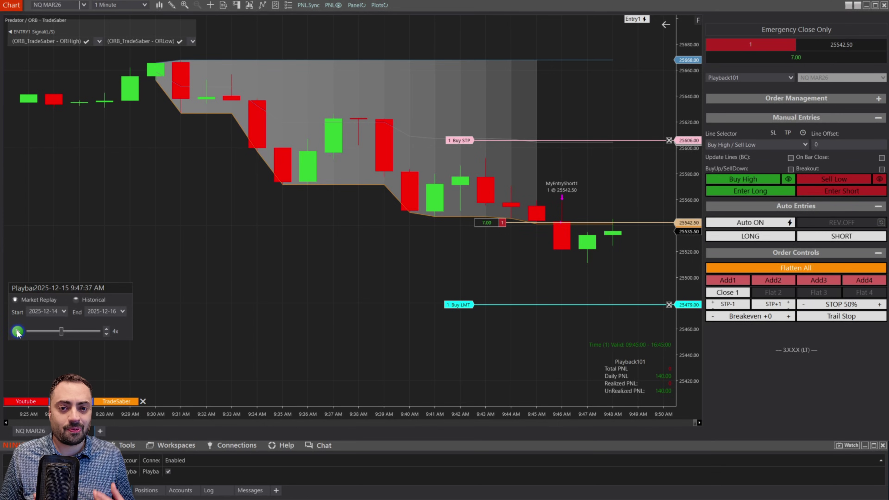